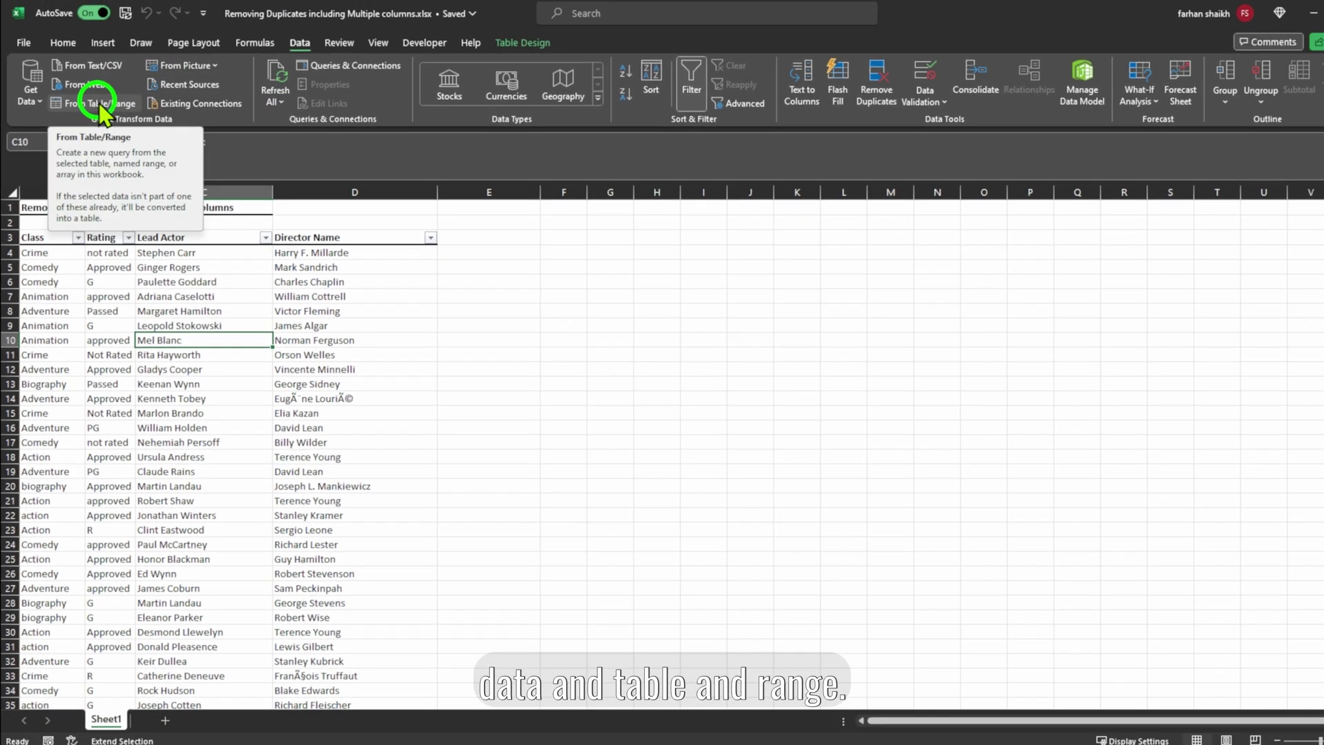
# - Open the table in Power Query, rename the query to Class, and remove duplicate Class rows
pyautogui.click(133, 102)
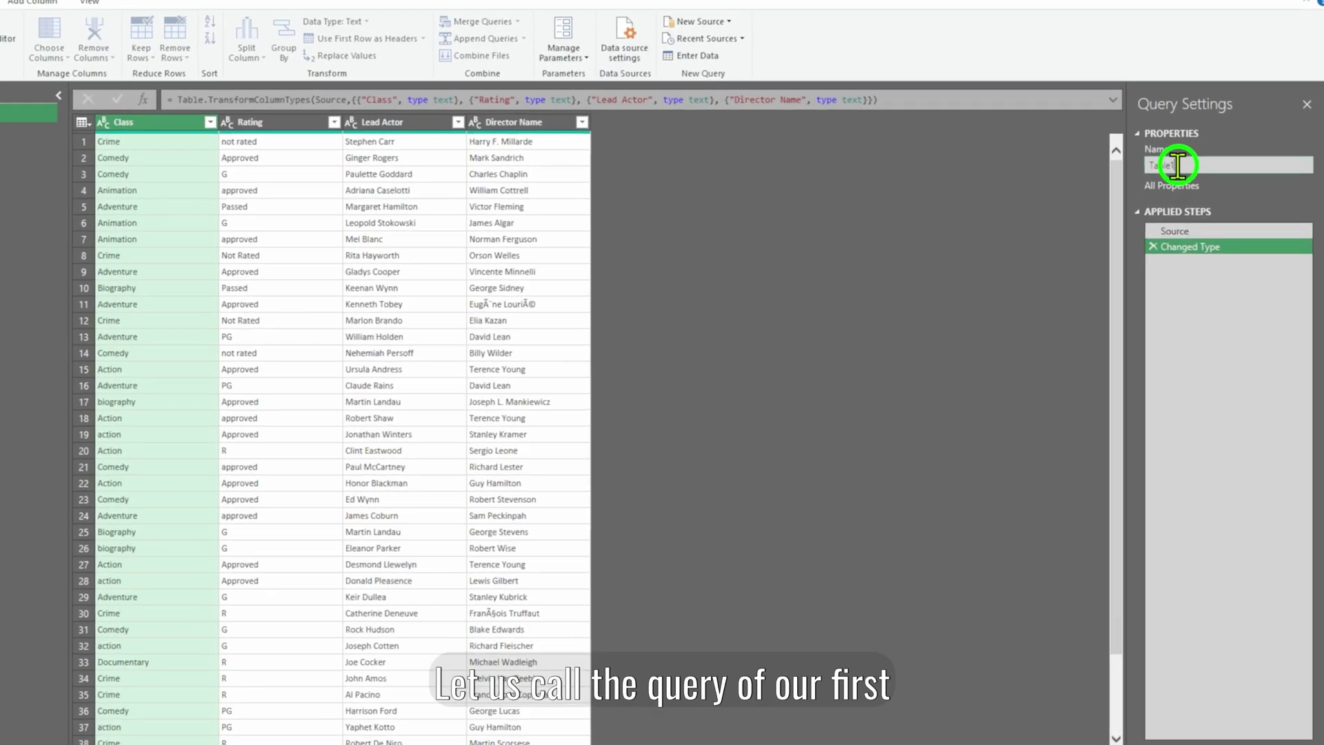
pyautogui.doubleClick(1178, 166)
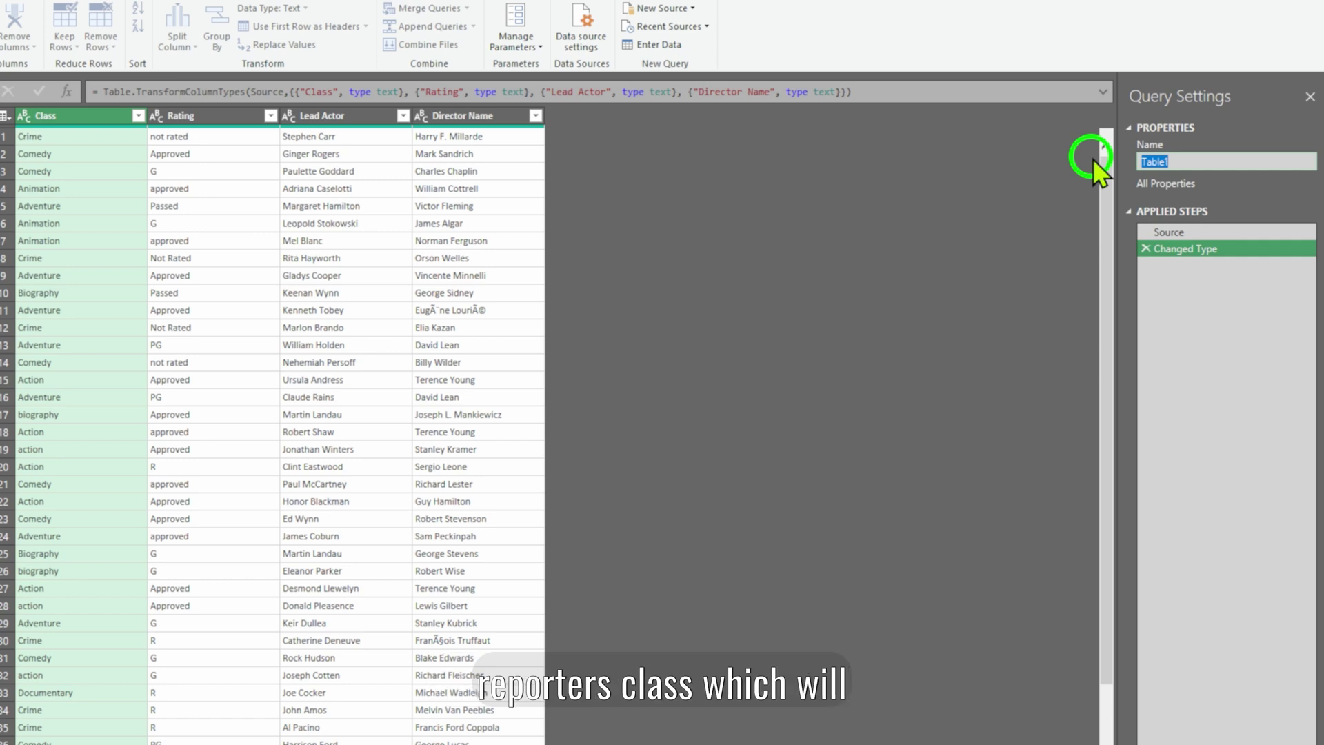
pyautogui.write('Class')
pyautogui.press('Return')
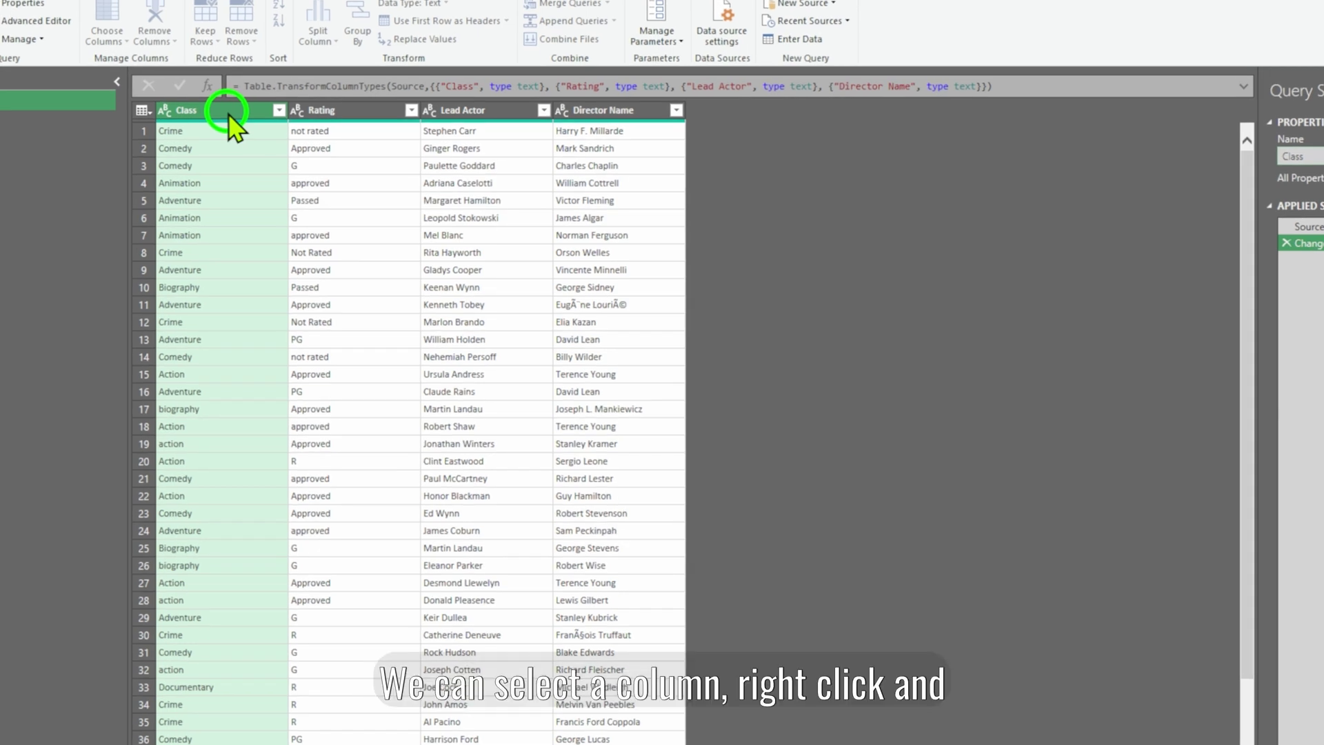
pyautogui.rightClick(215, 110)
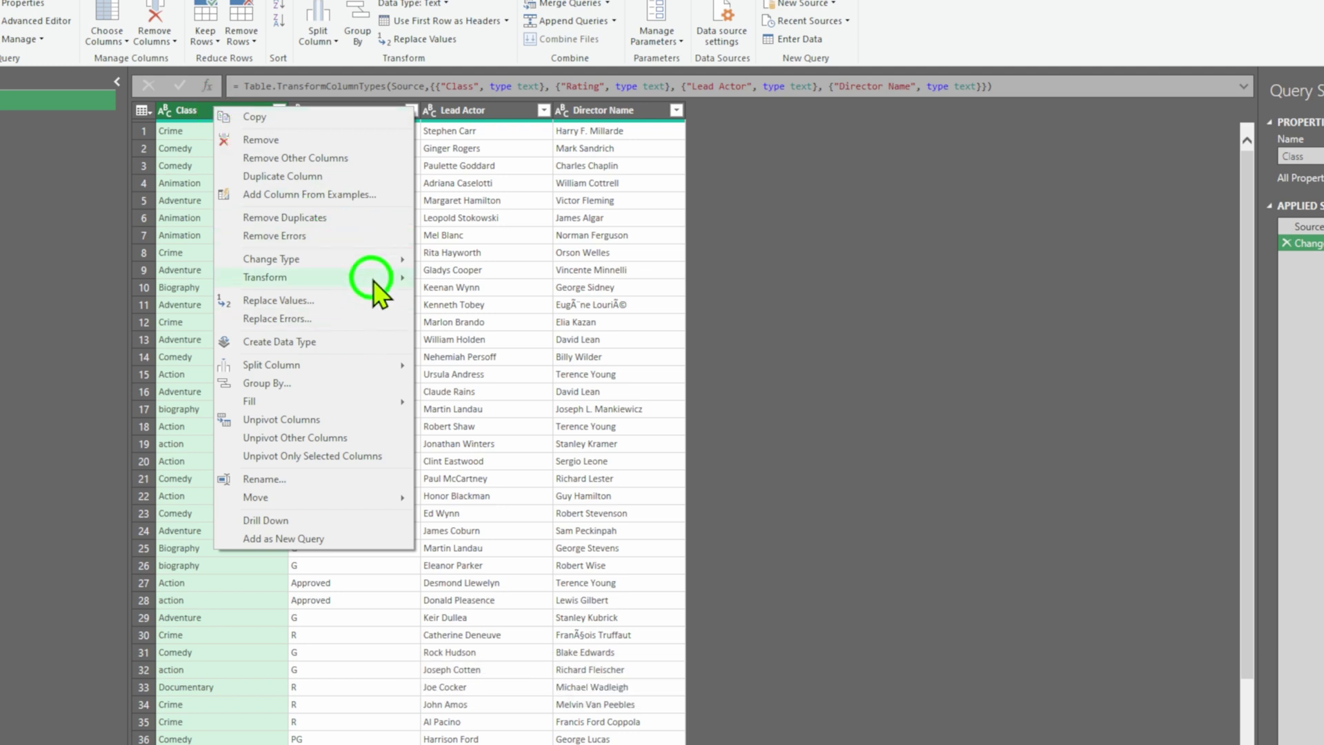
pyautogui.click(351, 220)
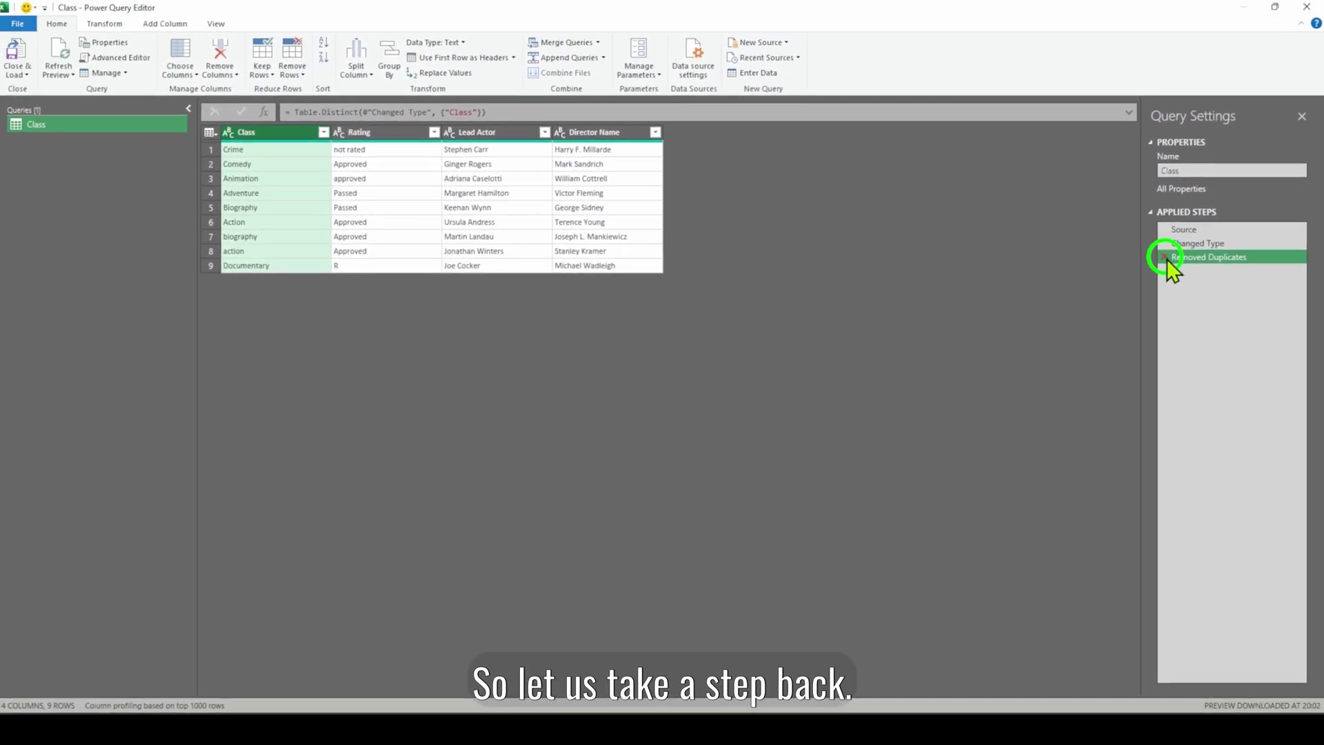
# - Delete the Removed Duplicates step and apply Capitalize Each Word to the Class column
pyautogui.click(1153, 252)
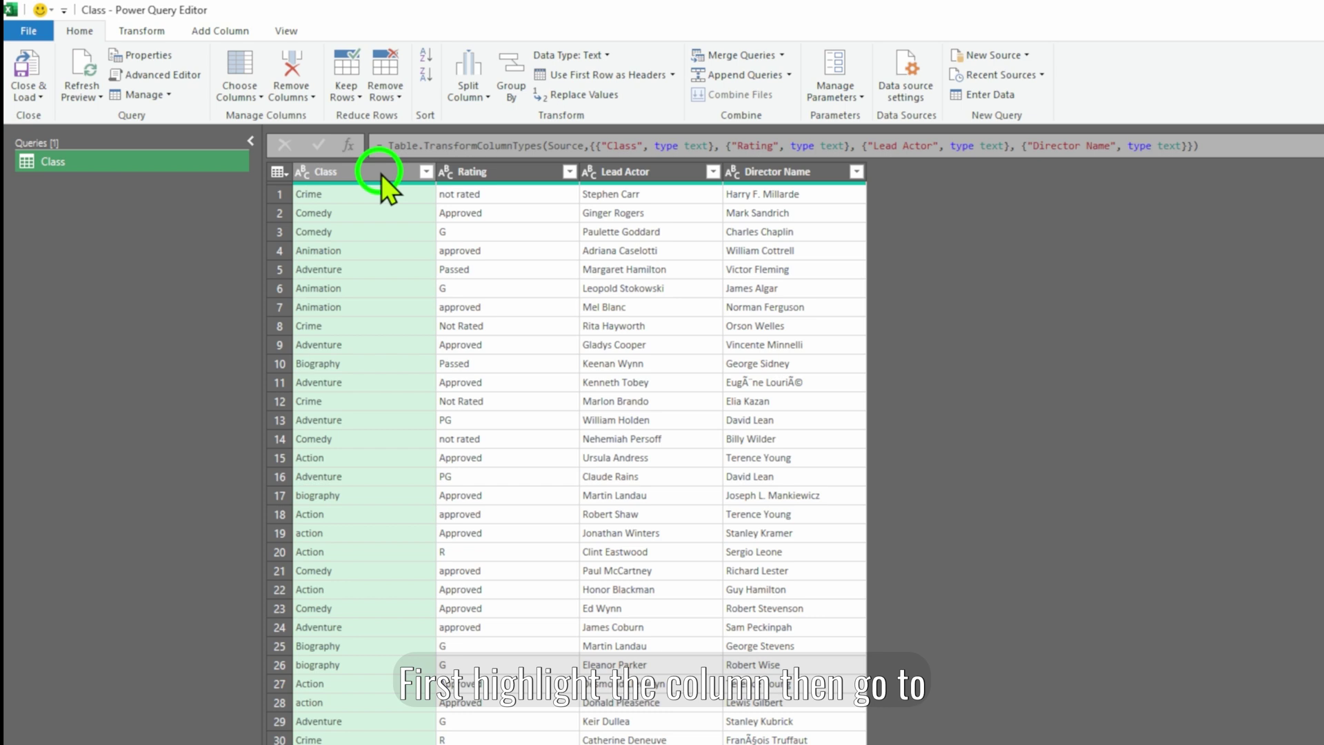
pyautogui.click(141, 30)
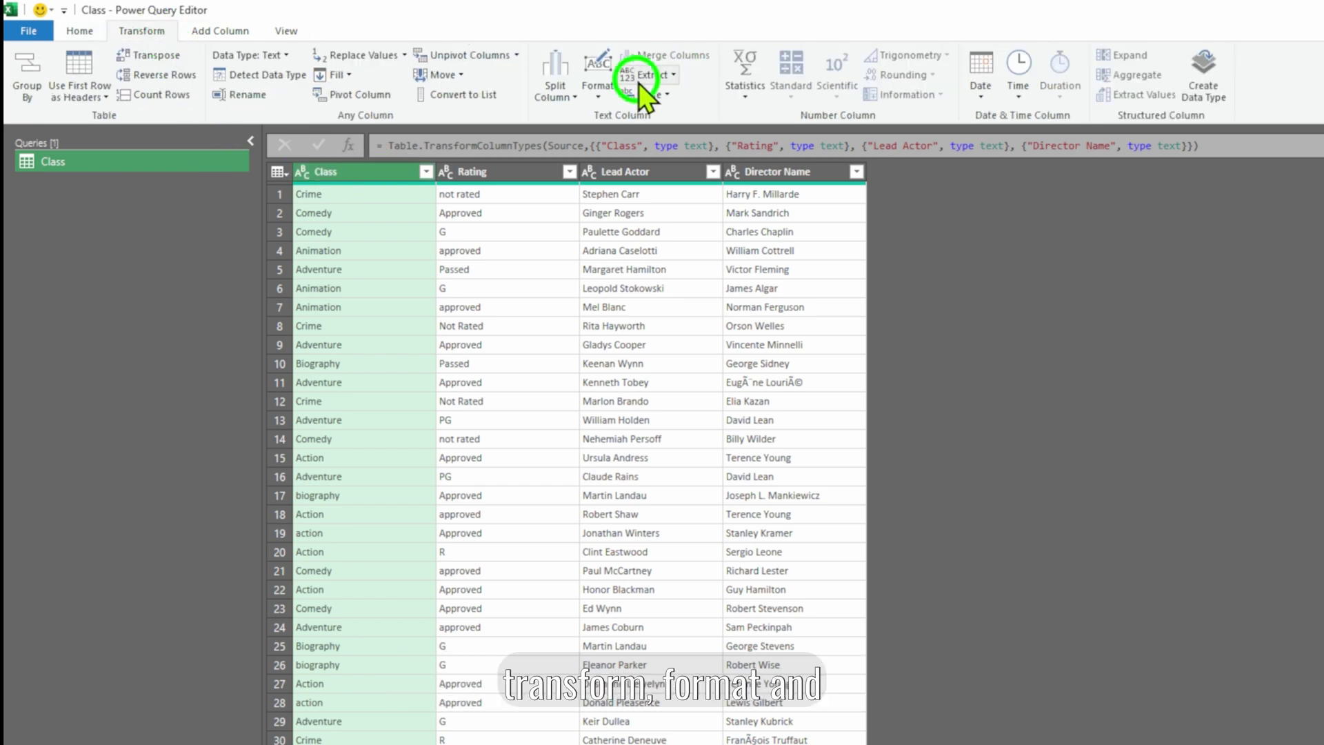
pyautogui.click(592, 89)
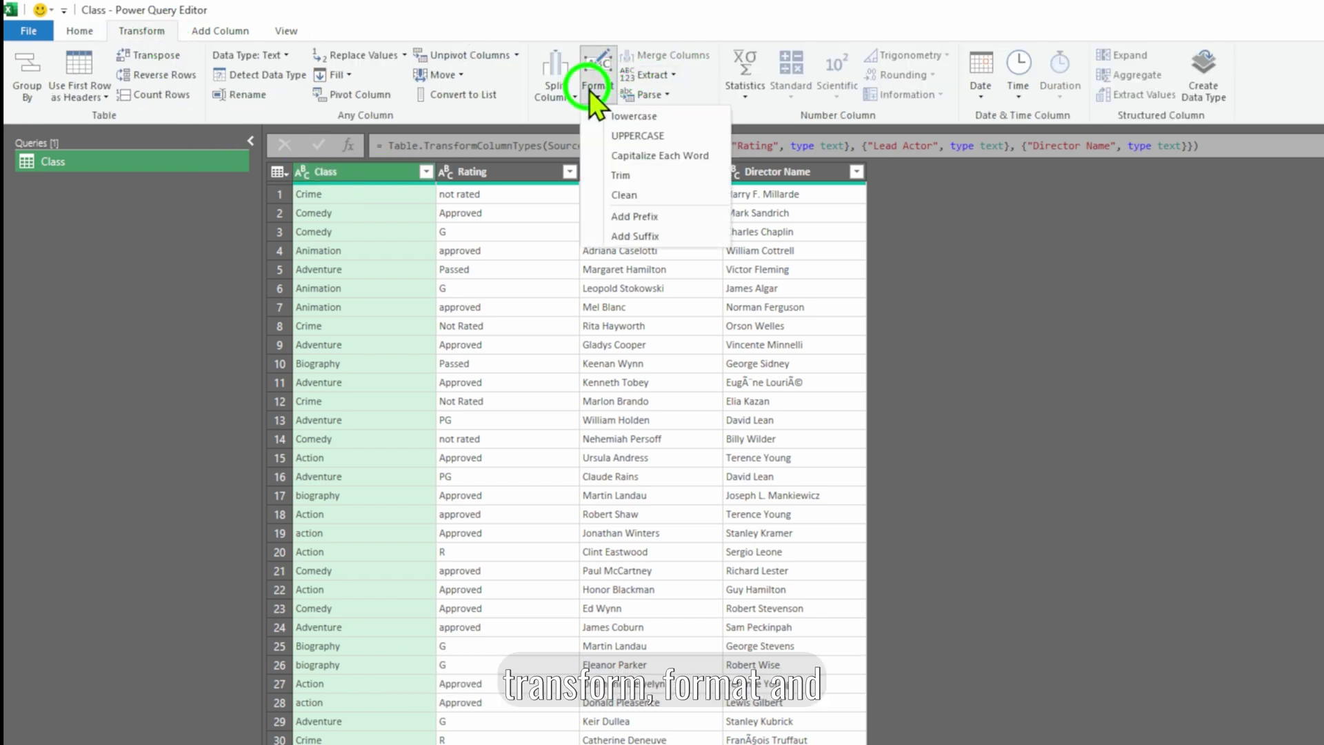
pyautogui.click(665, 155)
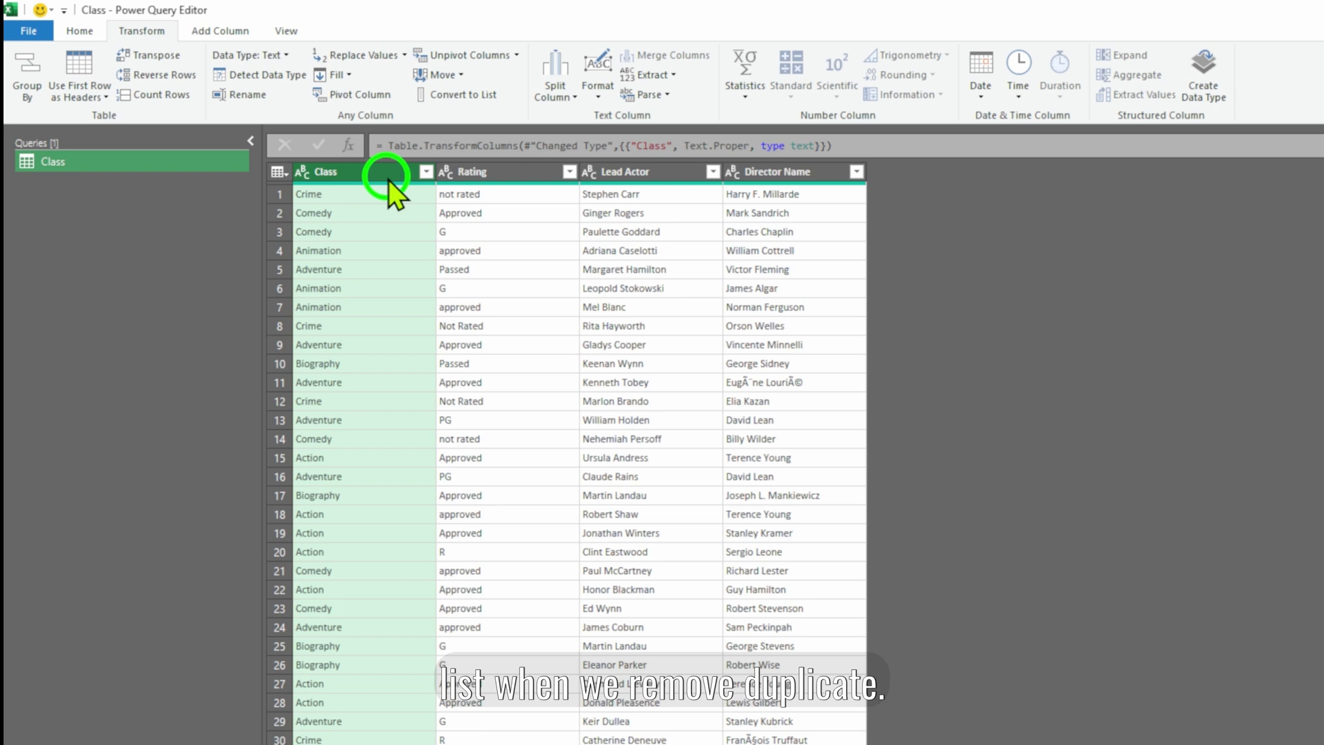
# - Remove duplicate Class values, keep only the Class column, and sort it ascending
pyautogui.rightClick(362, 175)
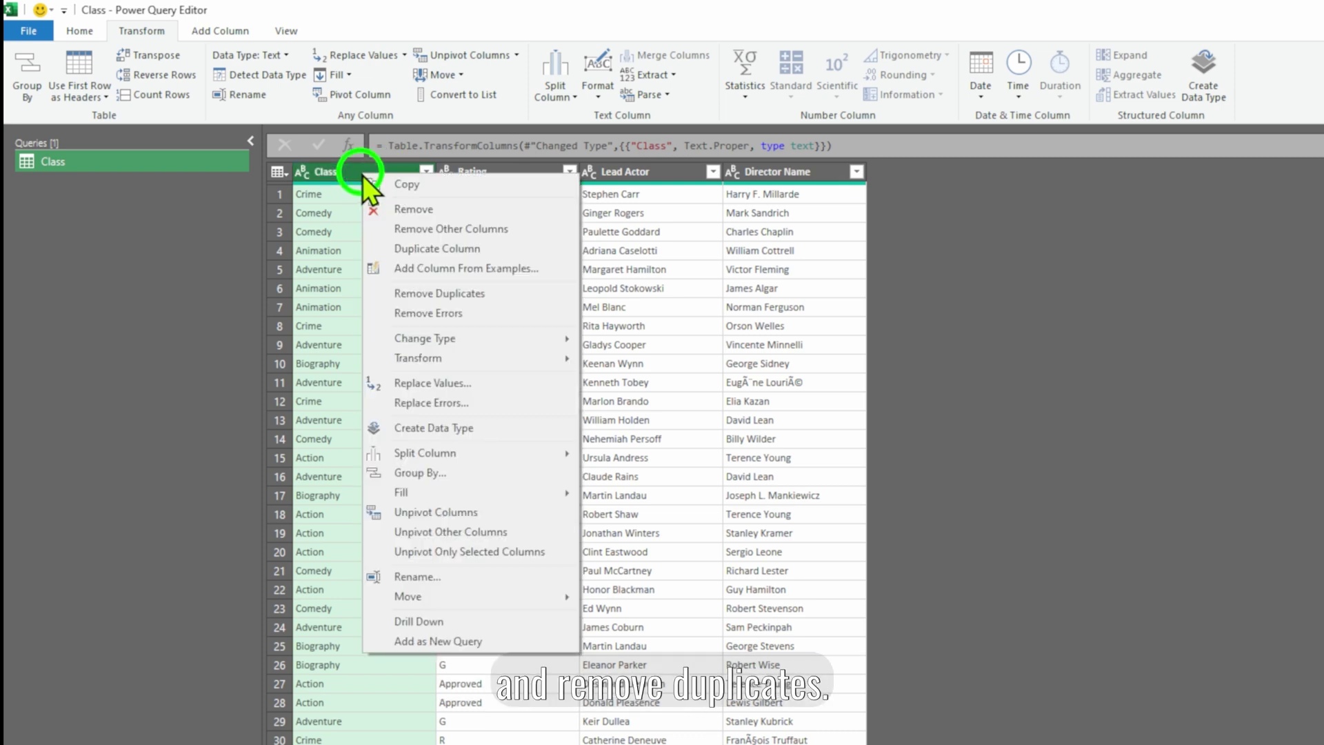
pyautogui.click(466, 295)
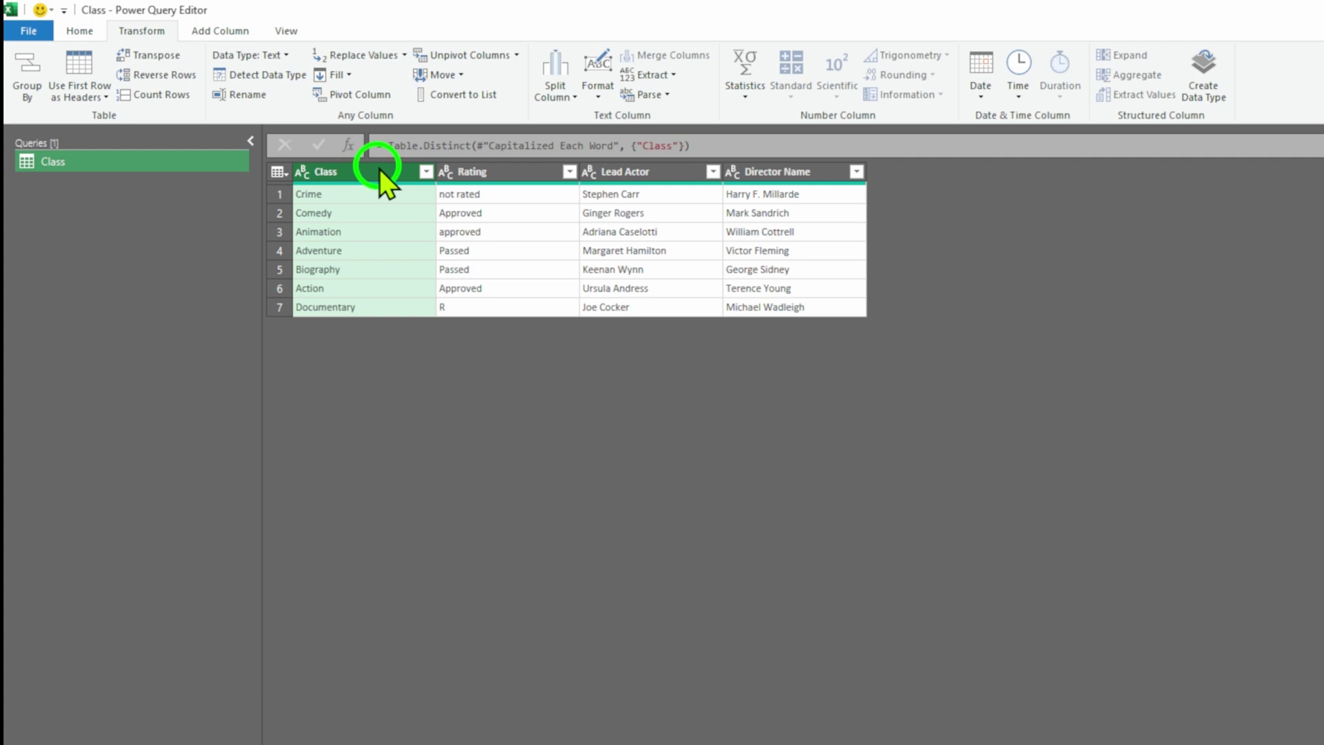
pyautogui.rightClick(340, 172)
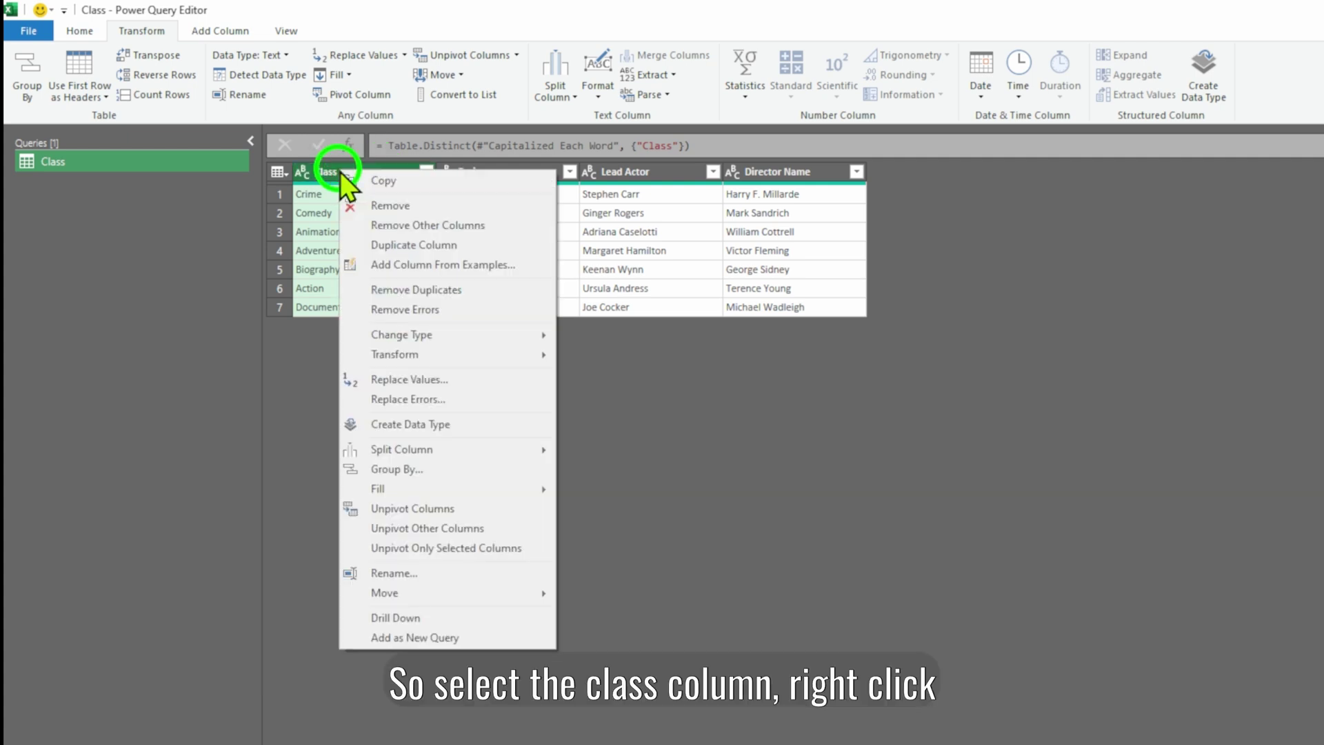
pyautogui.click(457, 227)
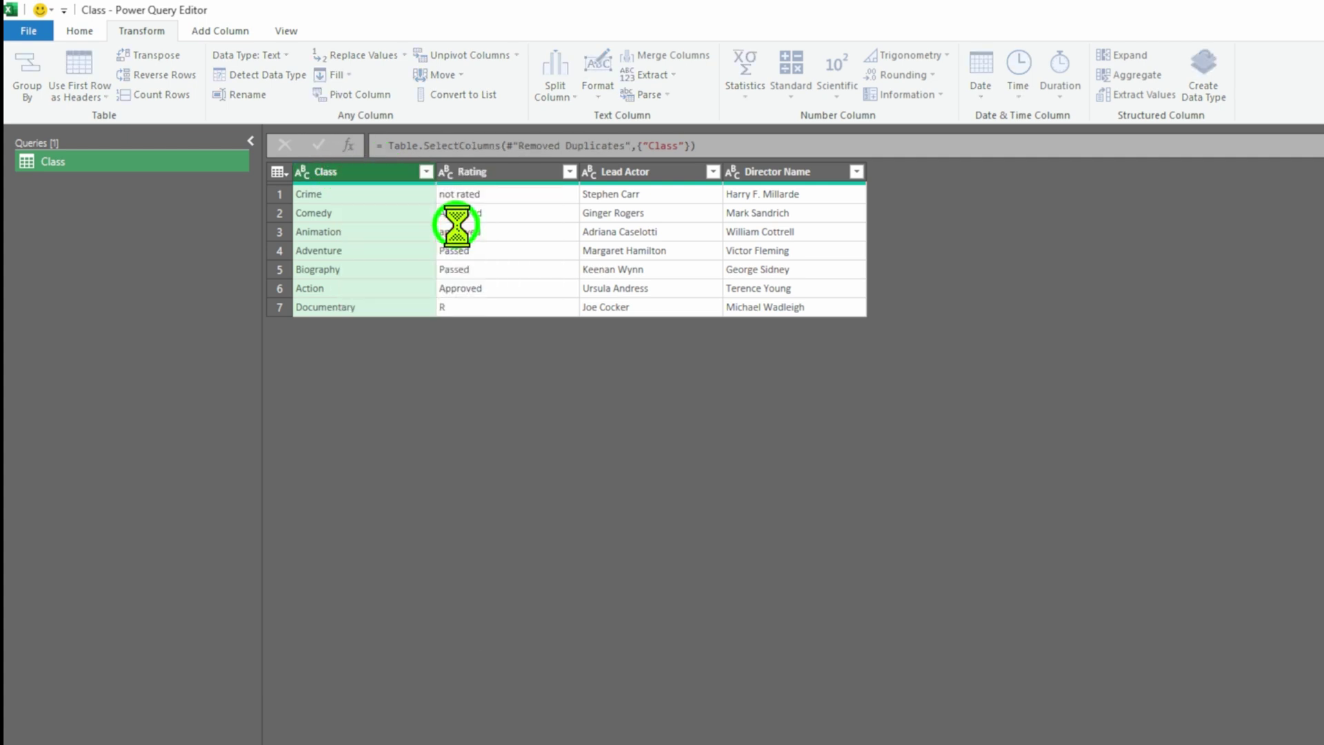
pyautogui.click(427, 171)
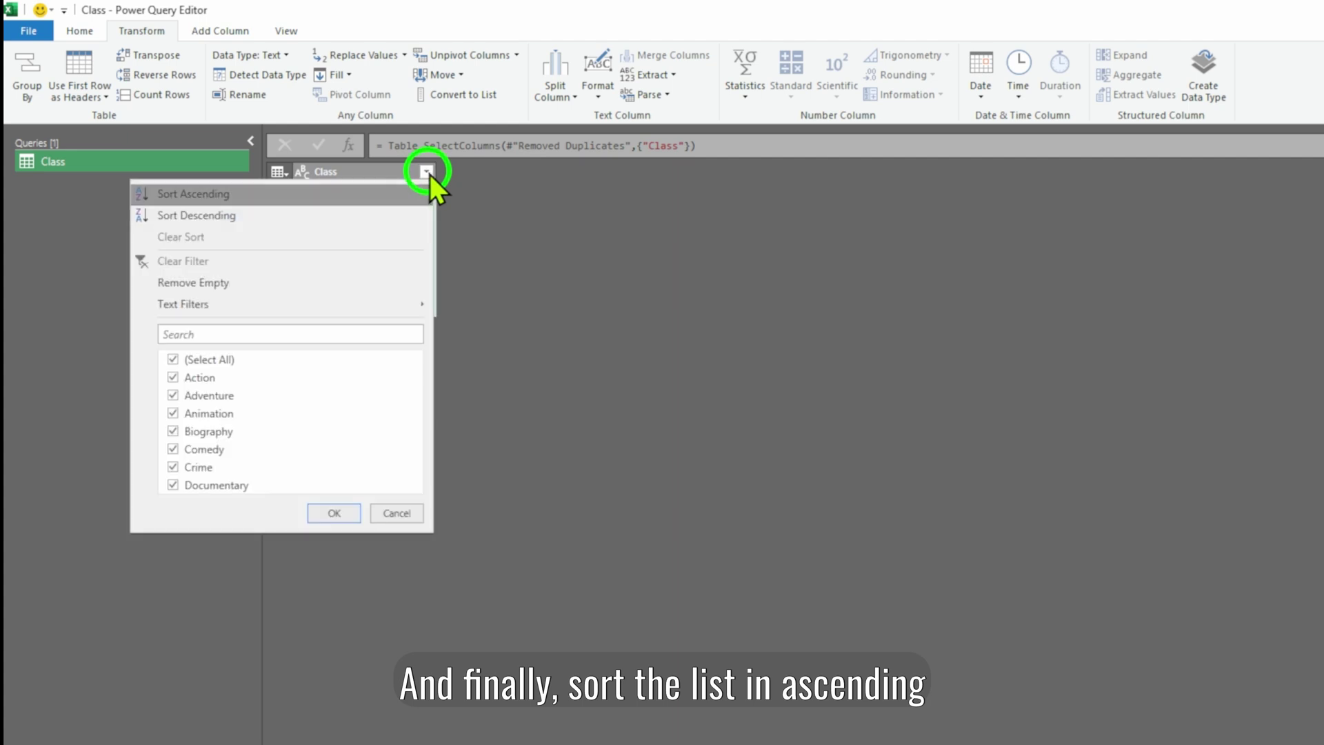
pyautogui.click(255, 194)
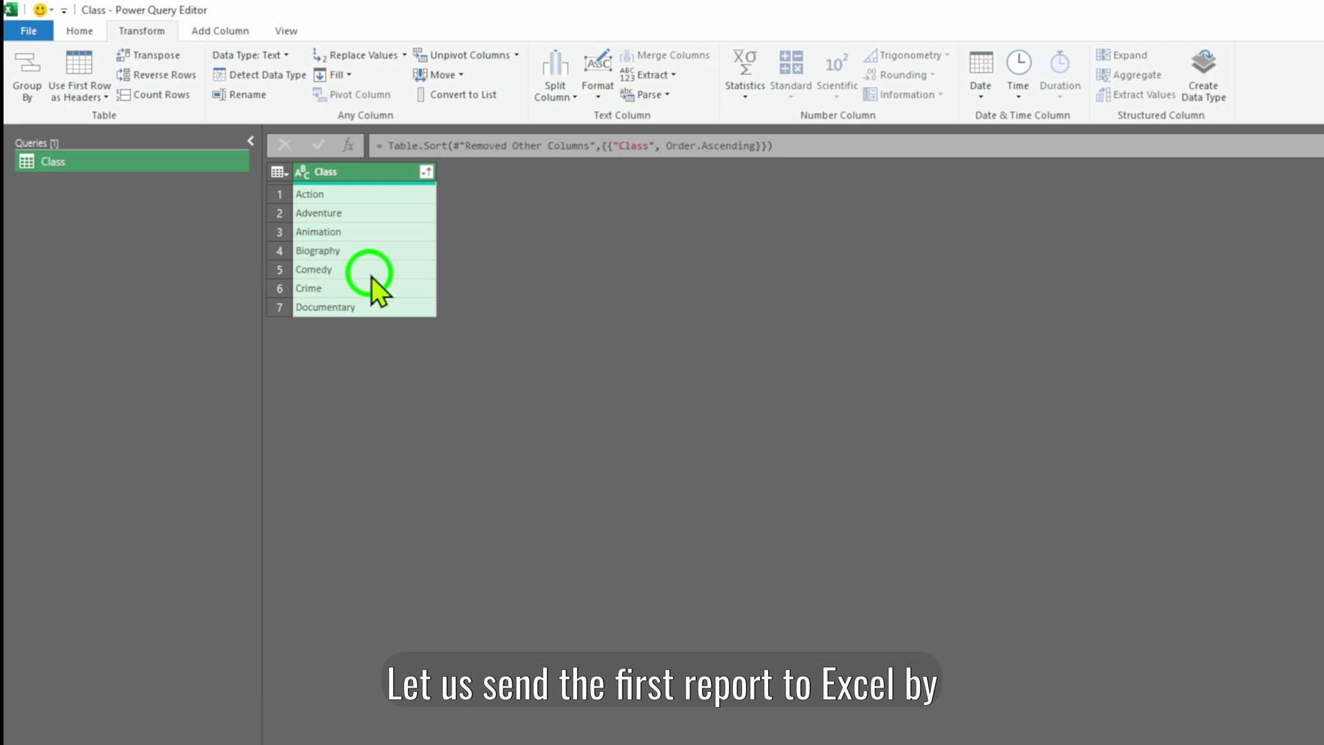
# - Load the Class query as a table on the existing worksheet starting at cell F3
pyautogui.click(78, 31)
pyautogui.click(34, 96)
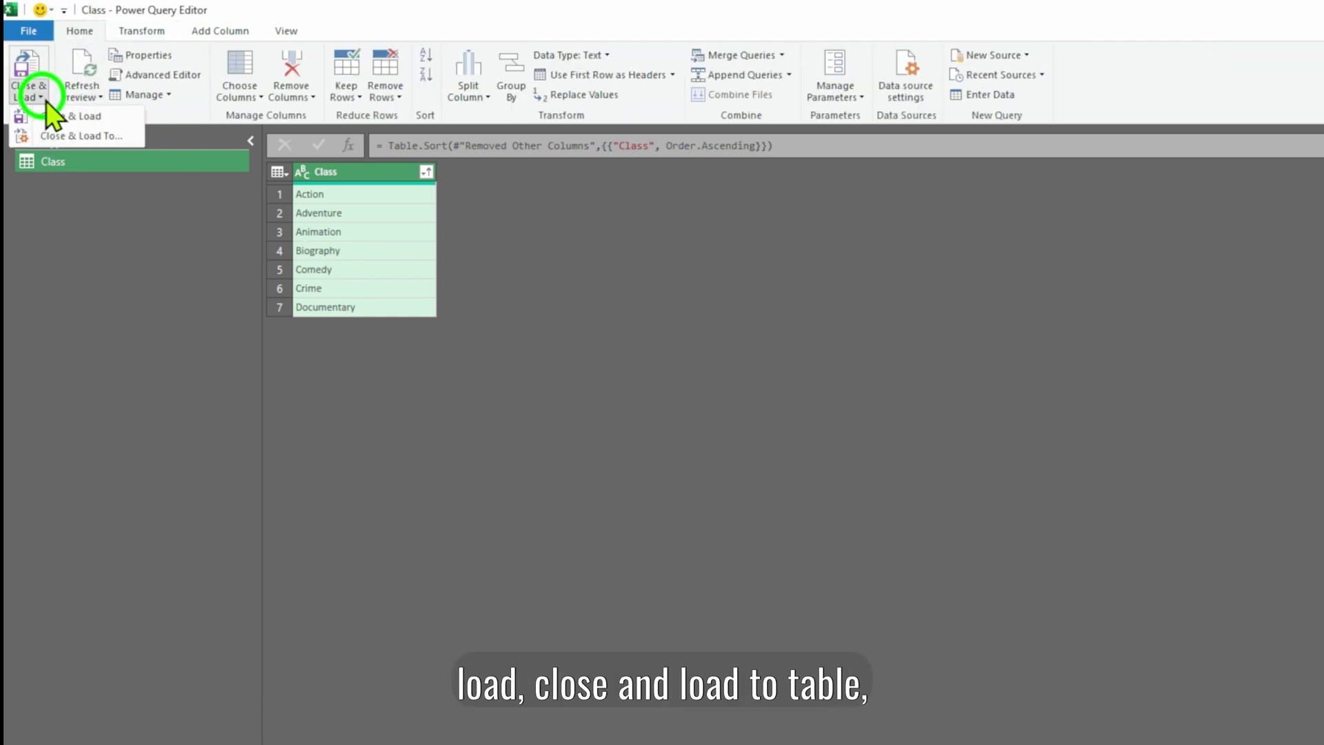
pyautogui.click(93, 138)
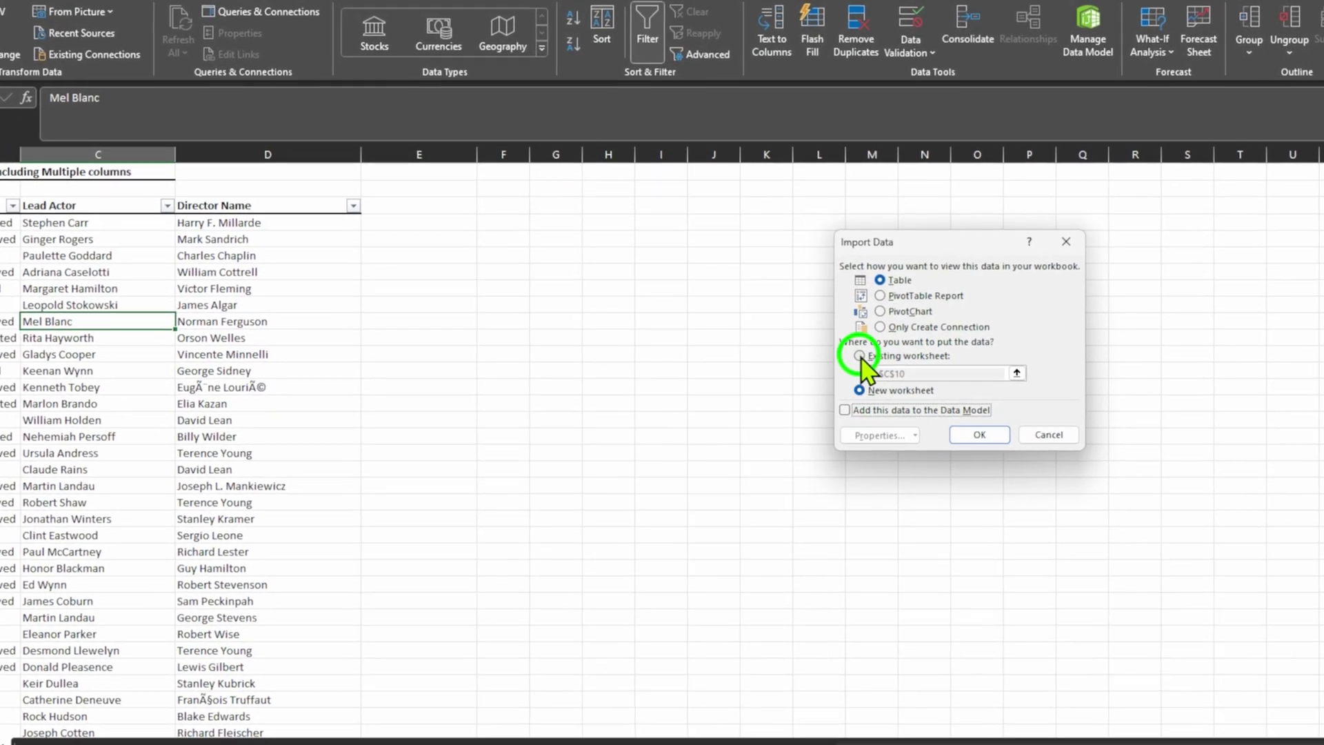
pyautogui.click(860, 356)
pyautogui.click(502, 204)
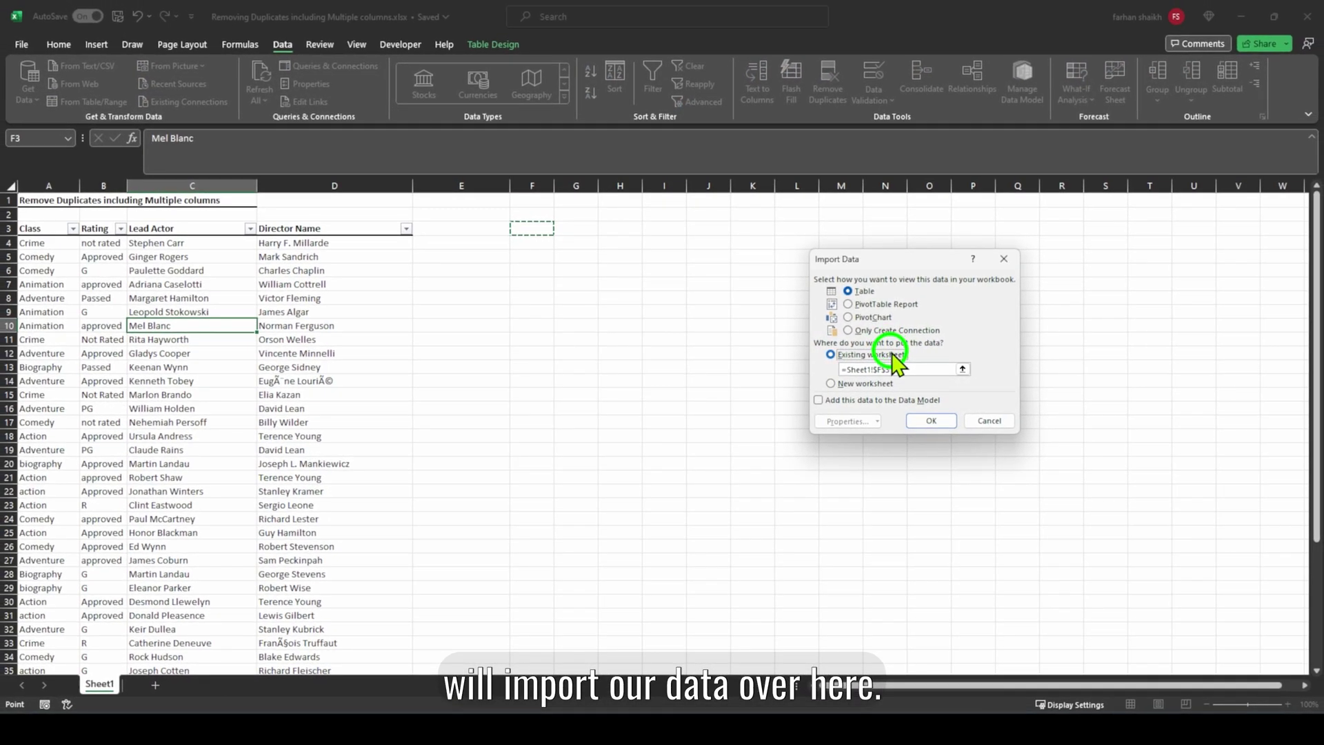
pyautogui.click(982, 435)
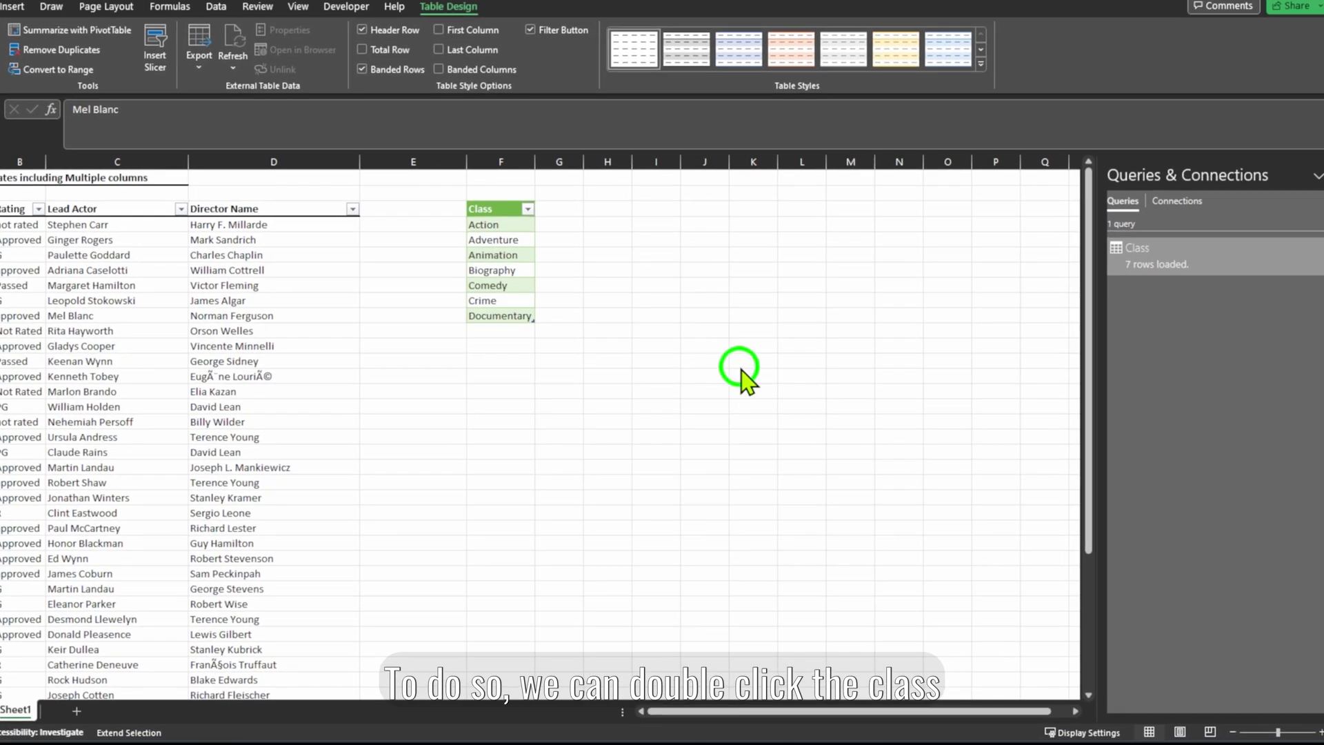
# - Reopen the Class query, duplicate it, and rename the copy to Class_rating
pyautogui.doubleClick(1158, 257)
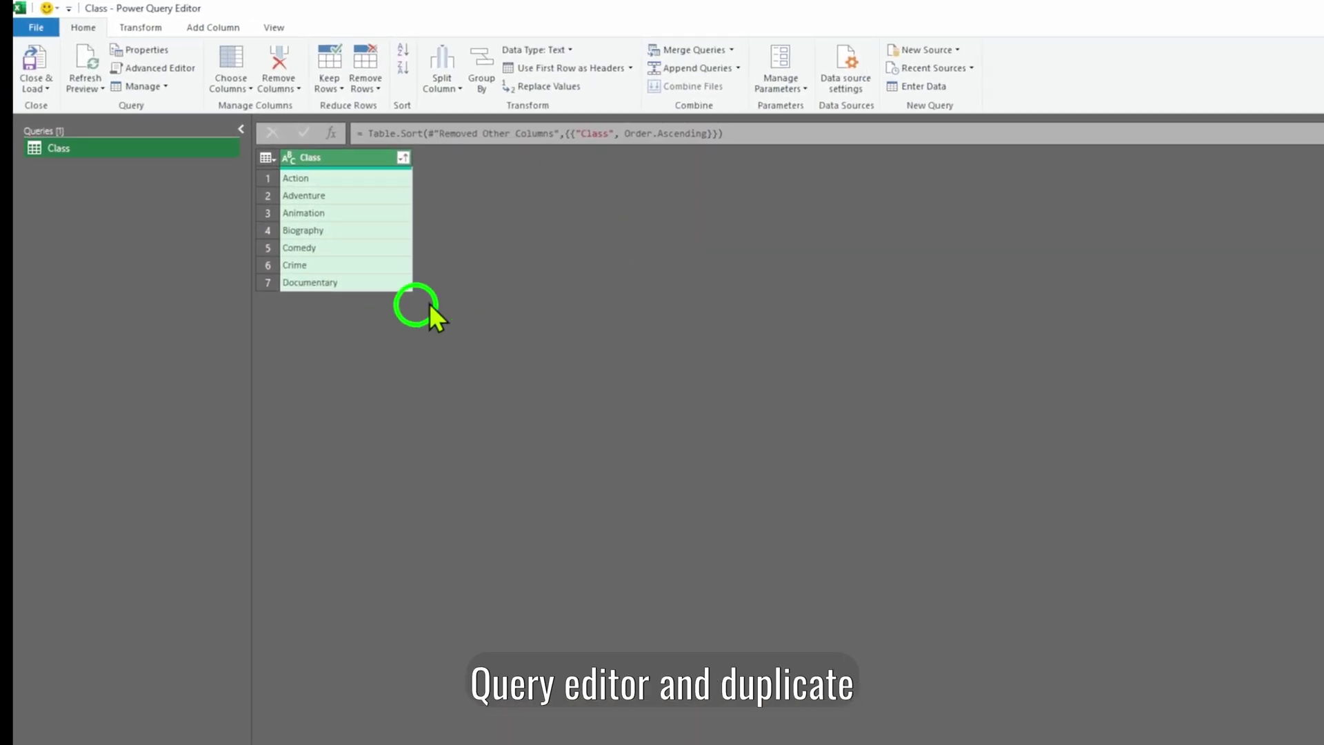
pyautogui.rightClick(131, 152)
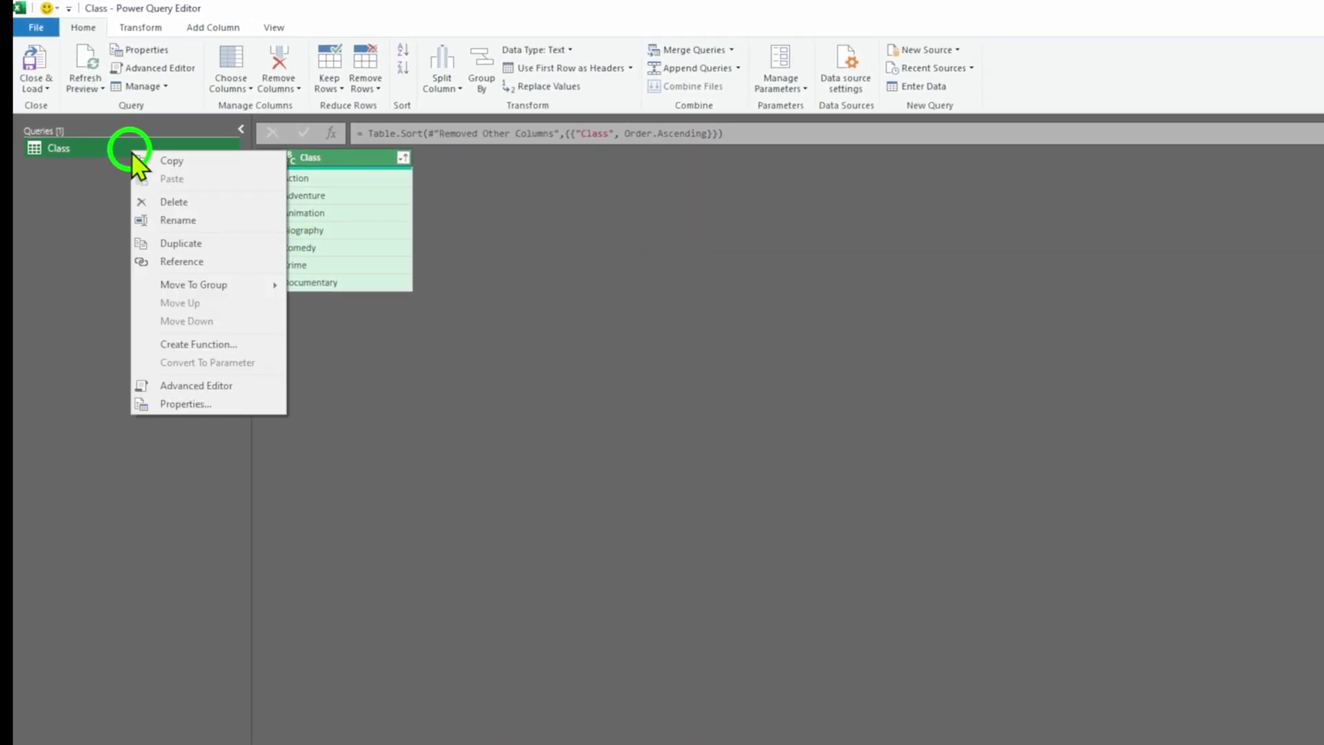
pyautogui.click(221, 247)
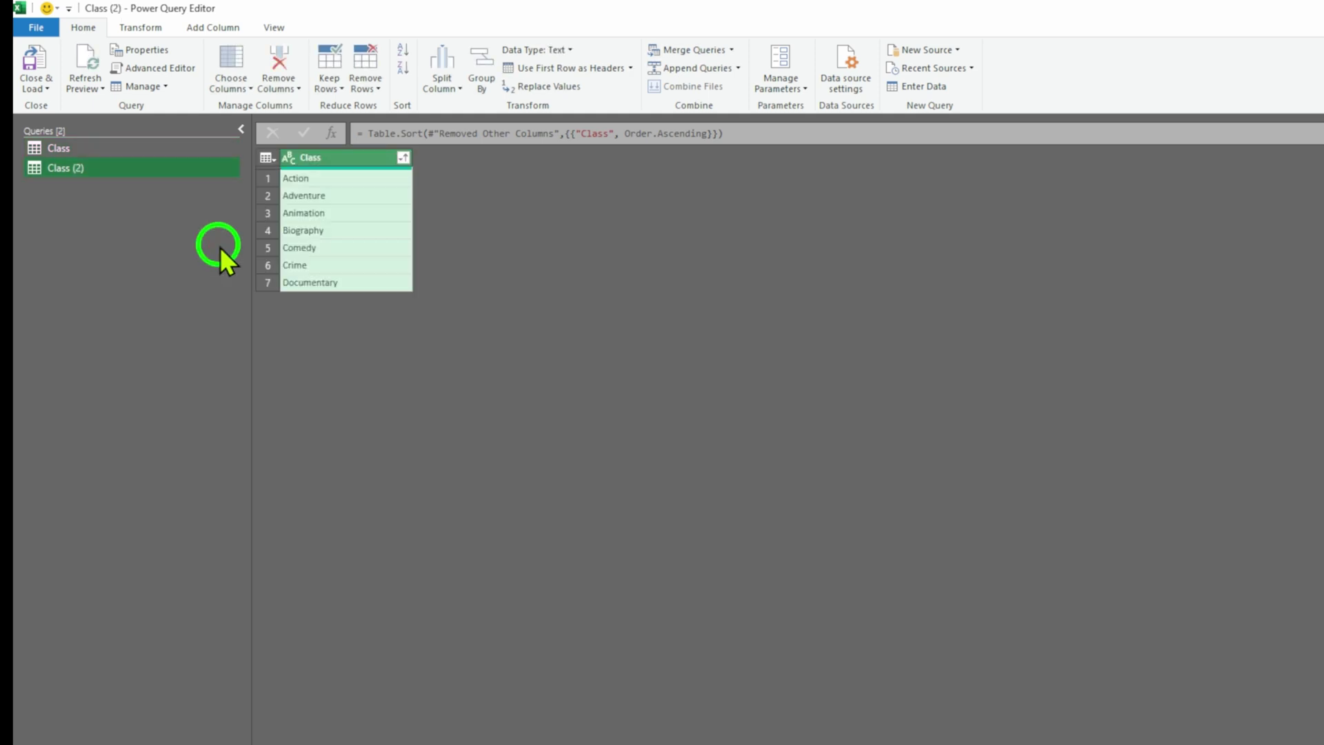
pyautogui.doubleClick(120, 169)
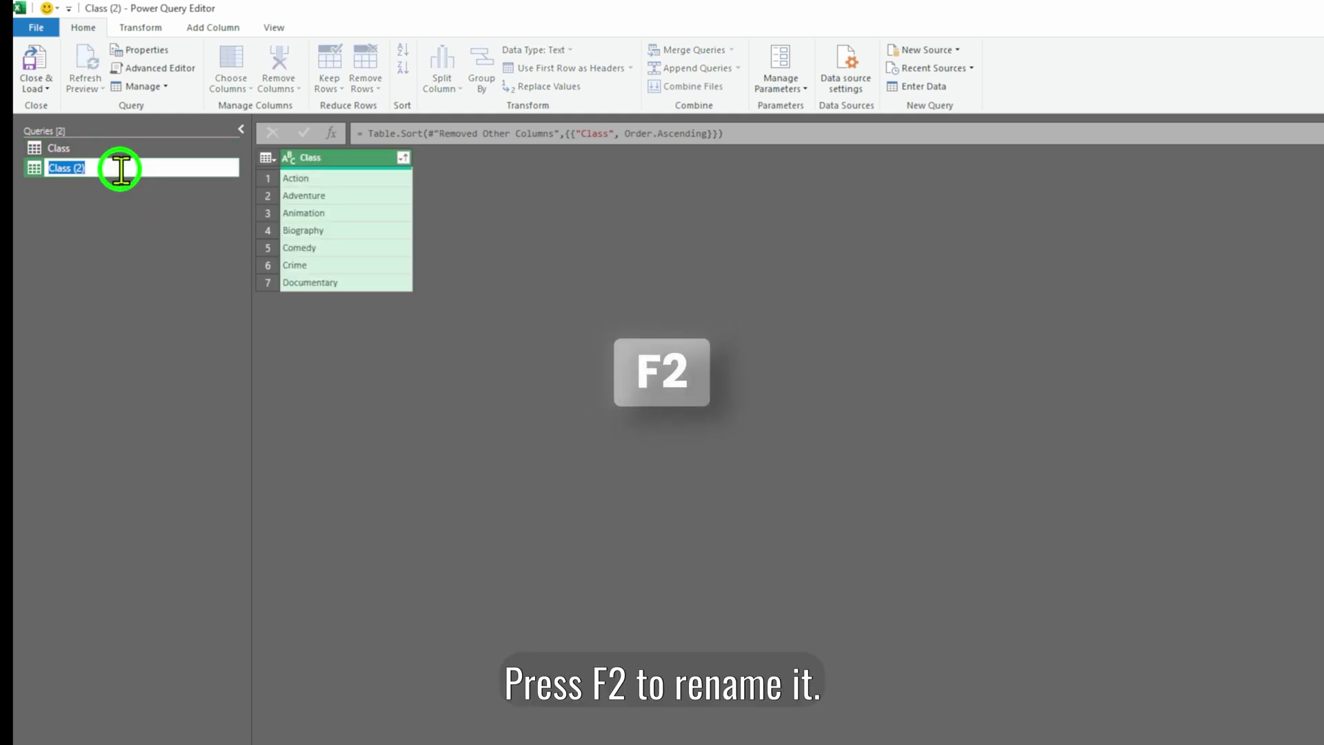
pyautogui.write('Clas')
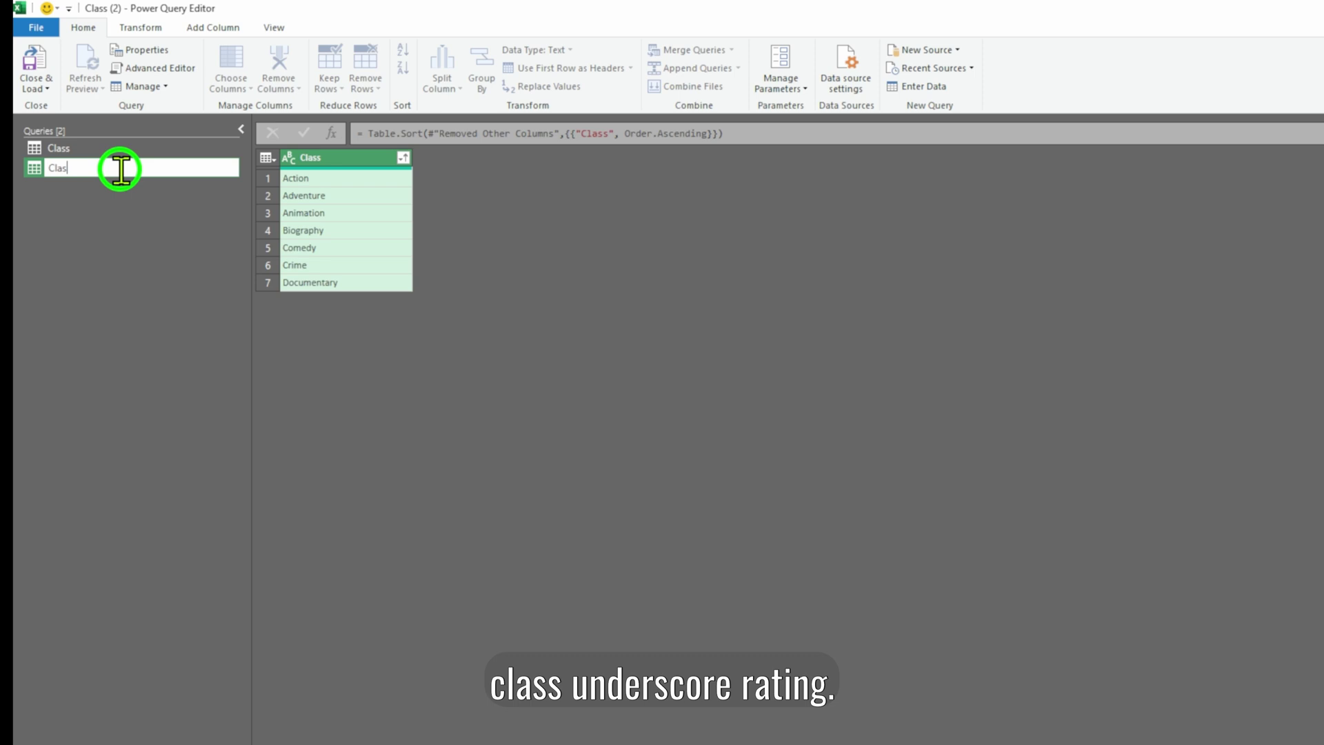
pyautogui.write('s_rating')
pyautogui.press('Return')
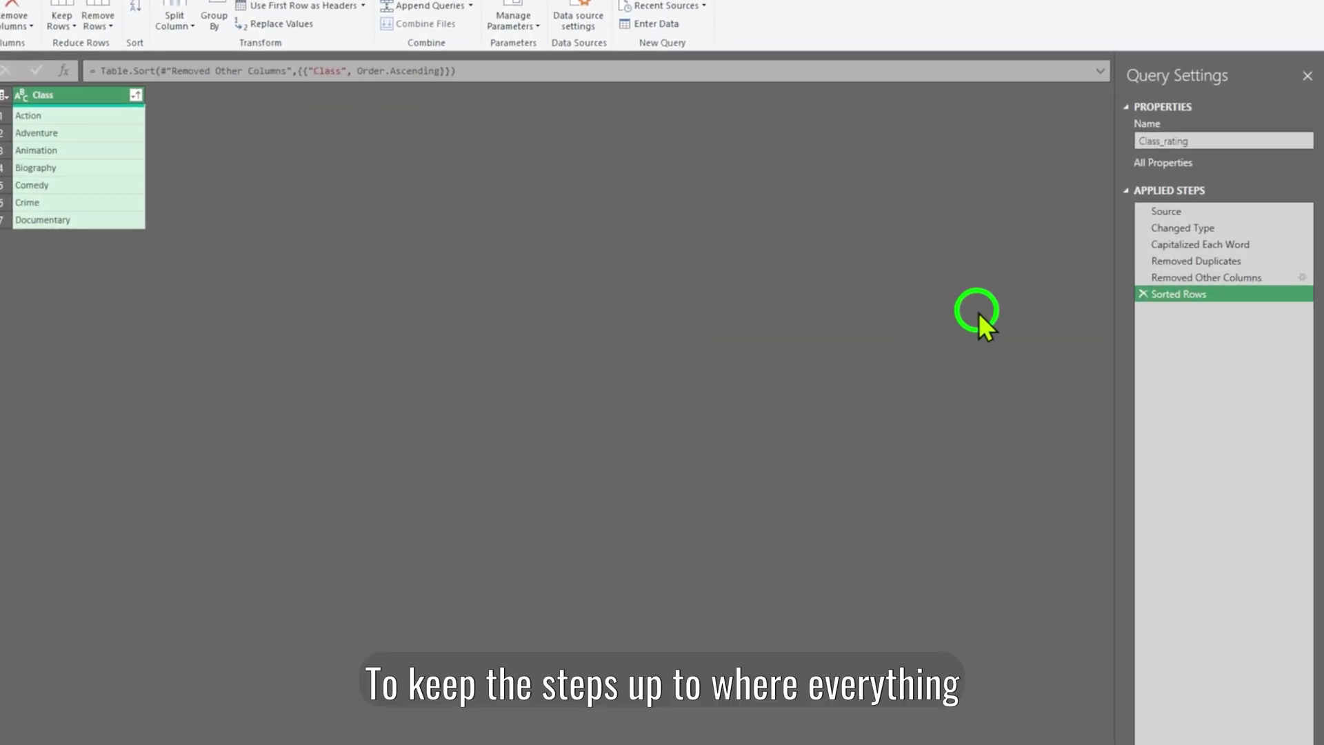
# - Delete the Removed Duplicates step and all steps after it in Class_rating
pyautogui.click(1173, 262)
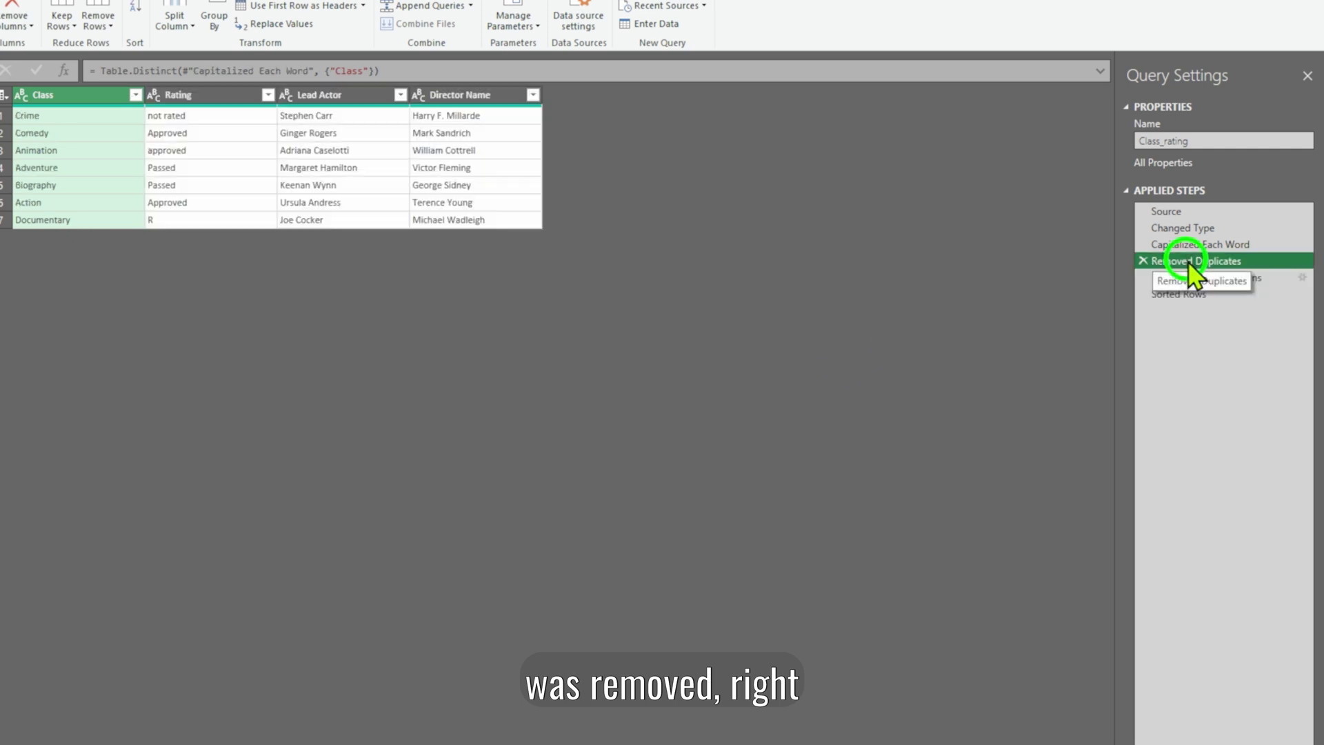
pyautogui.rightClick(1186, 262)
pyautogui.click(1237, 331)
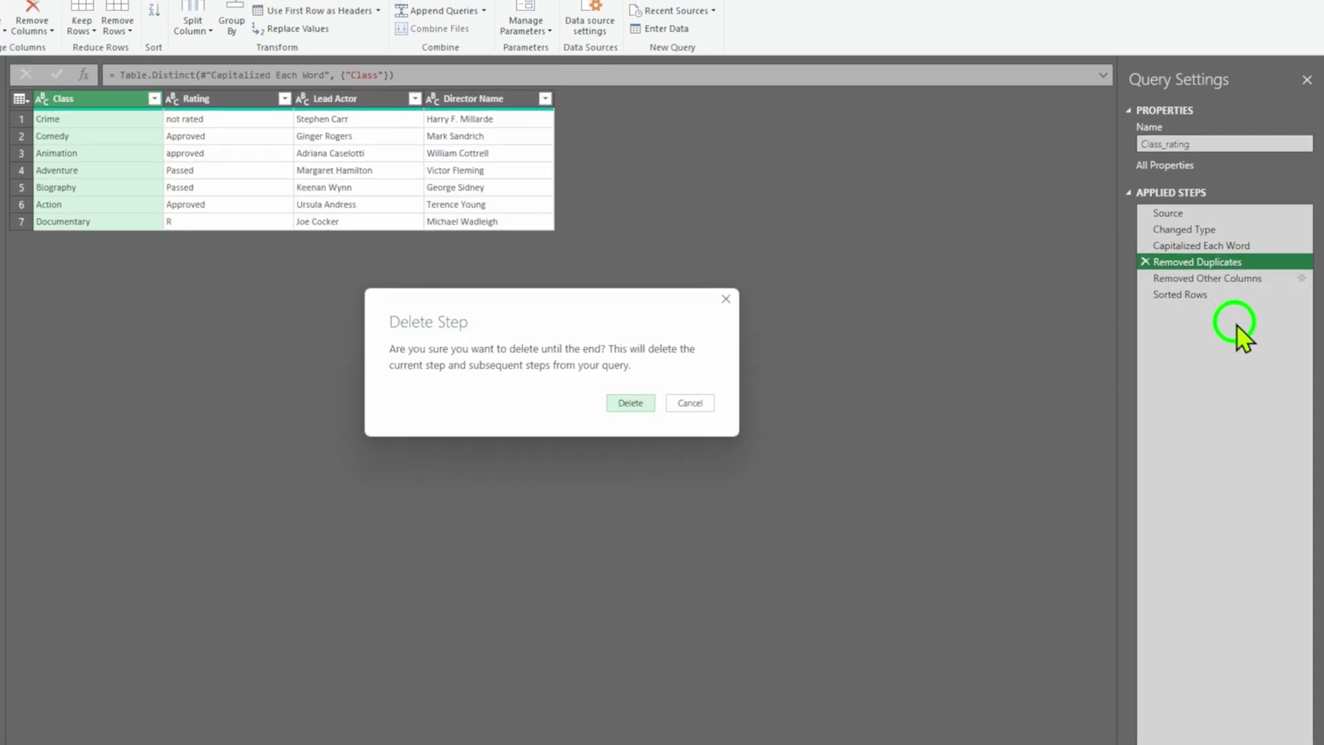
pyautogui.click(628, 395)
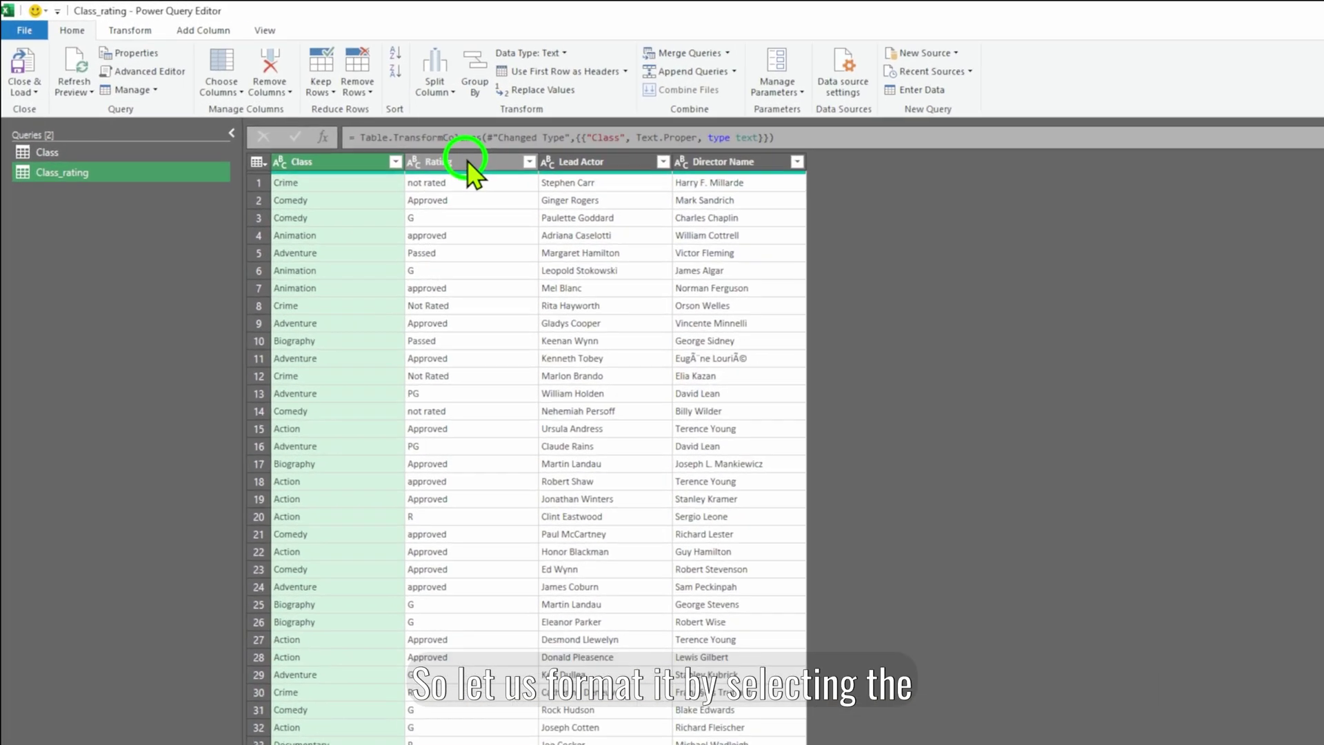
# - Apply Capitalize Each Word to the Rating column and expand the formula bar to check it
pyautogui.click(471, 165)
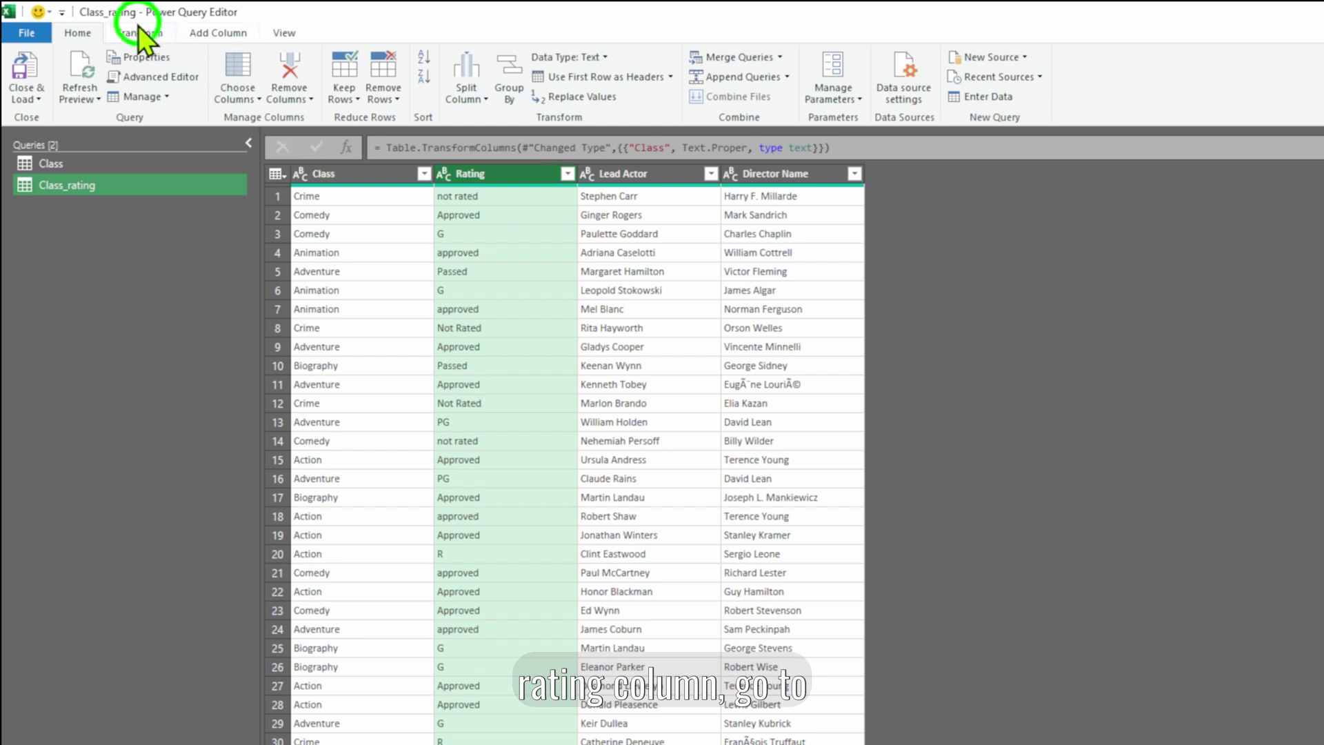
pyautogui.click(139, 33)
pyautogui.click(627, 97)
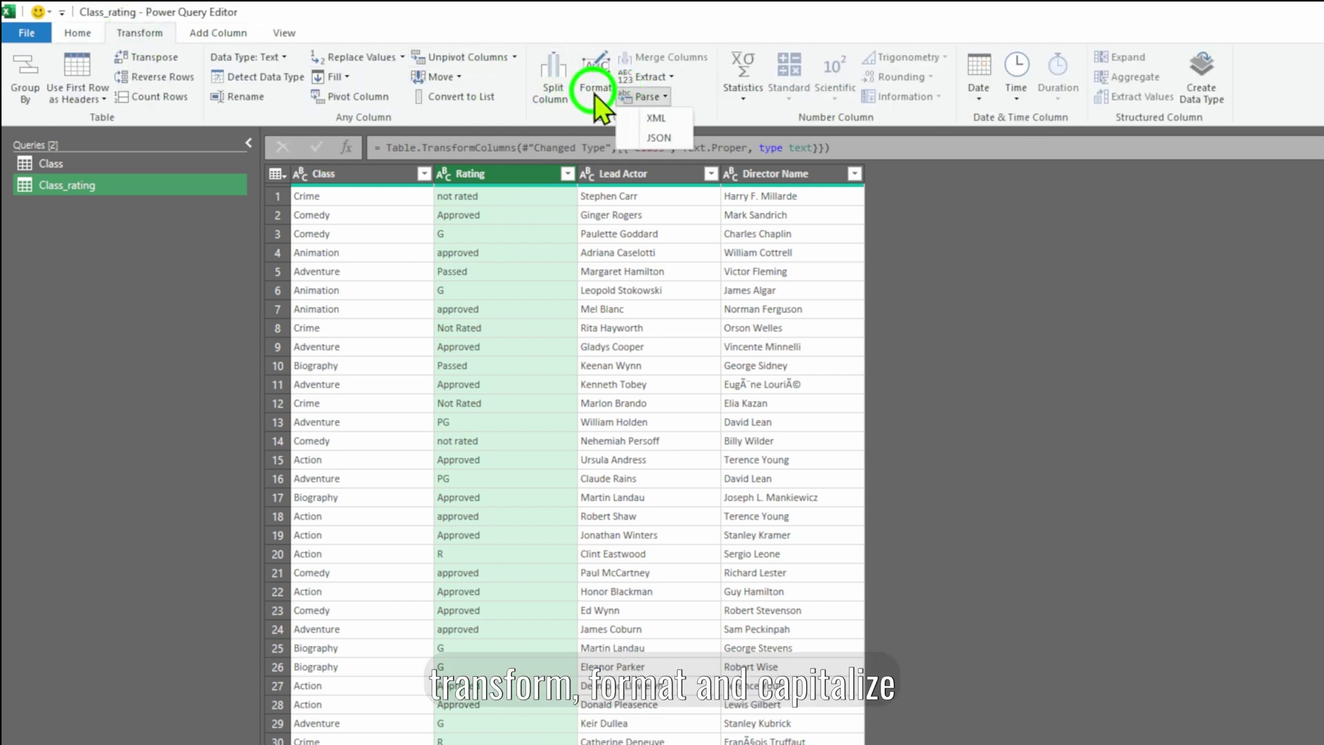
pyautogui.click(594, 94)
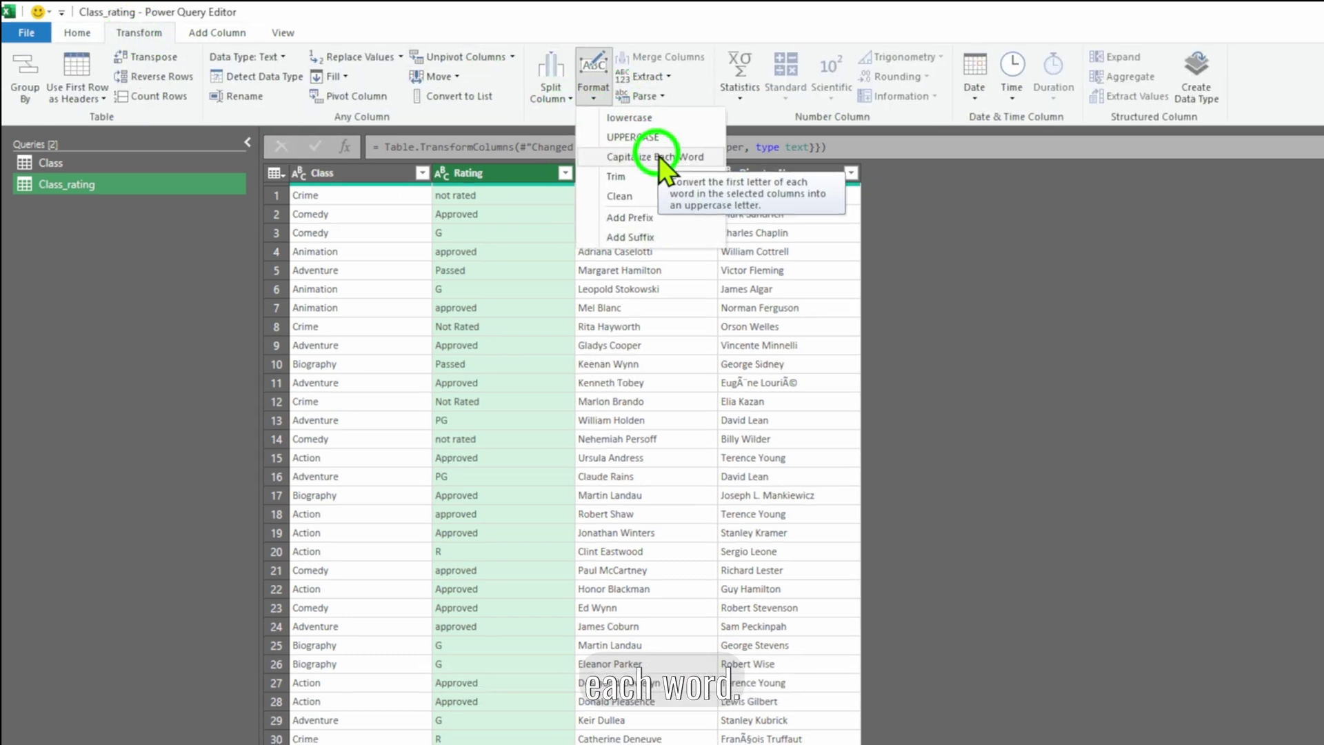
pyautogui.click(661, 157)
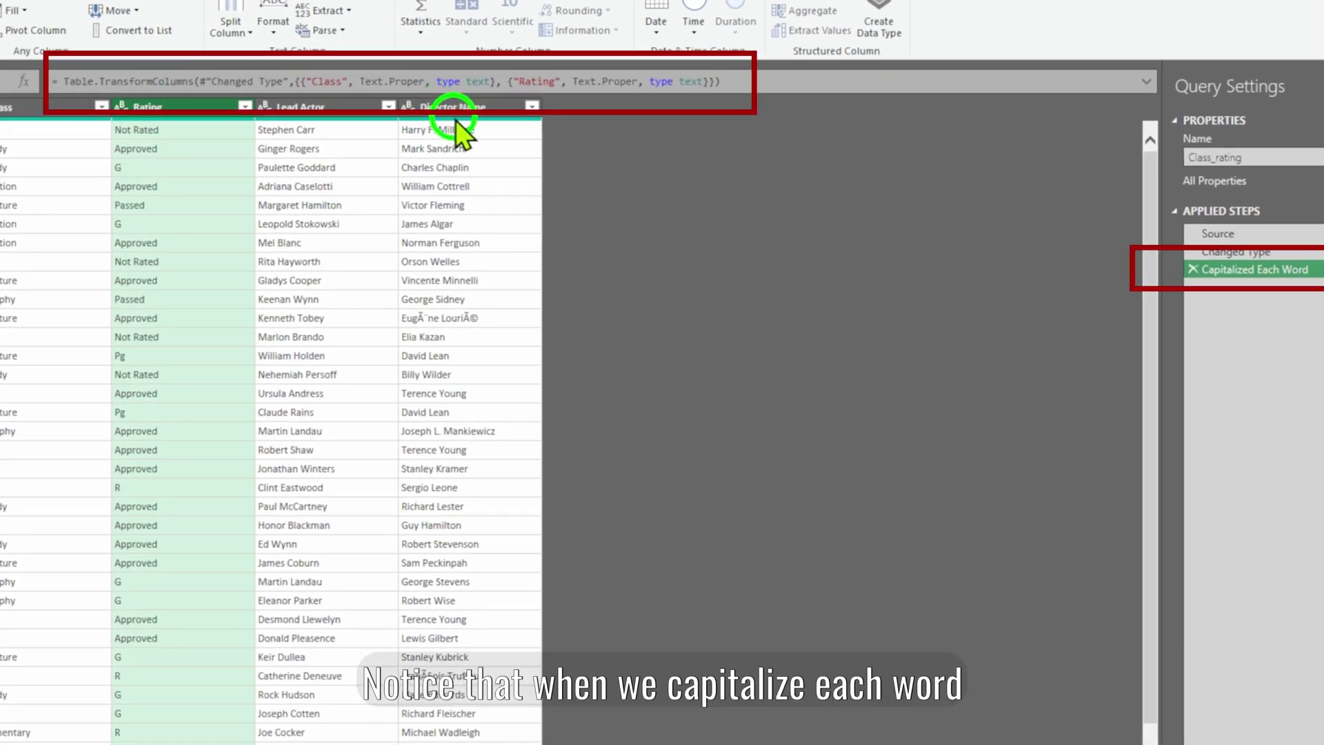
pyautogui.moveTo(457, 122)
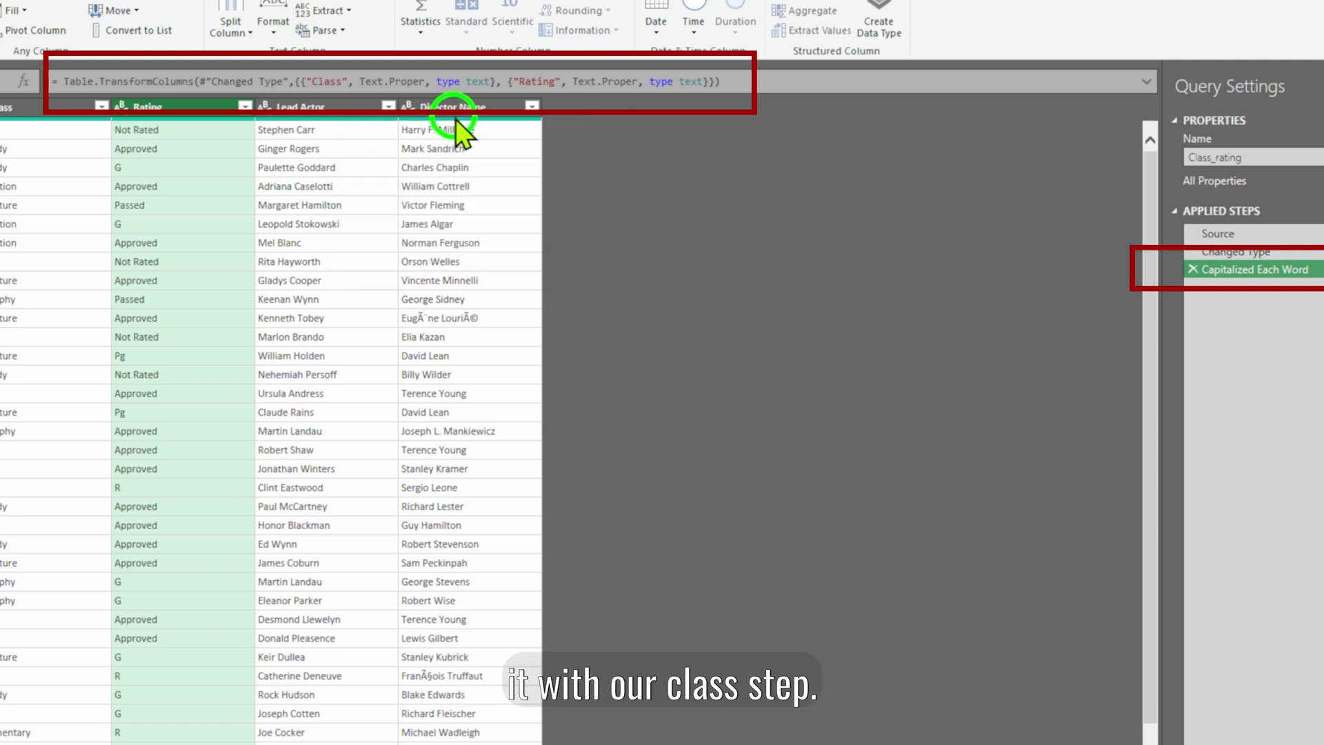
pyautogui.click(1147, 81)
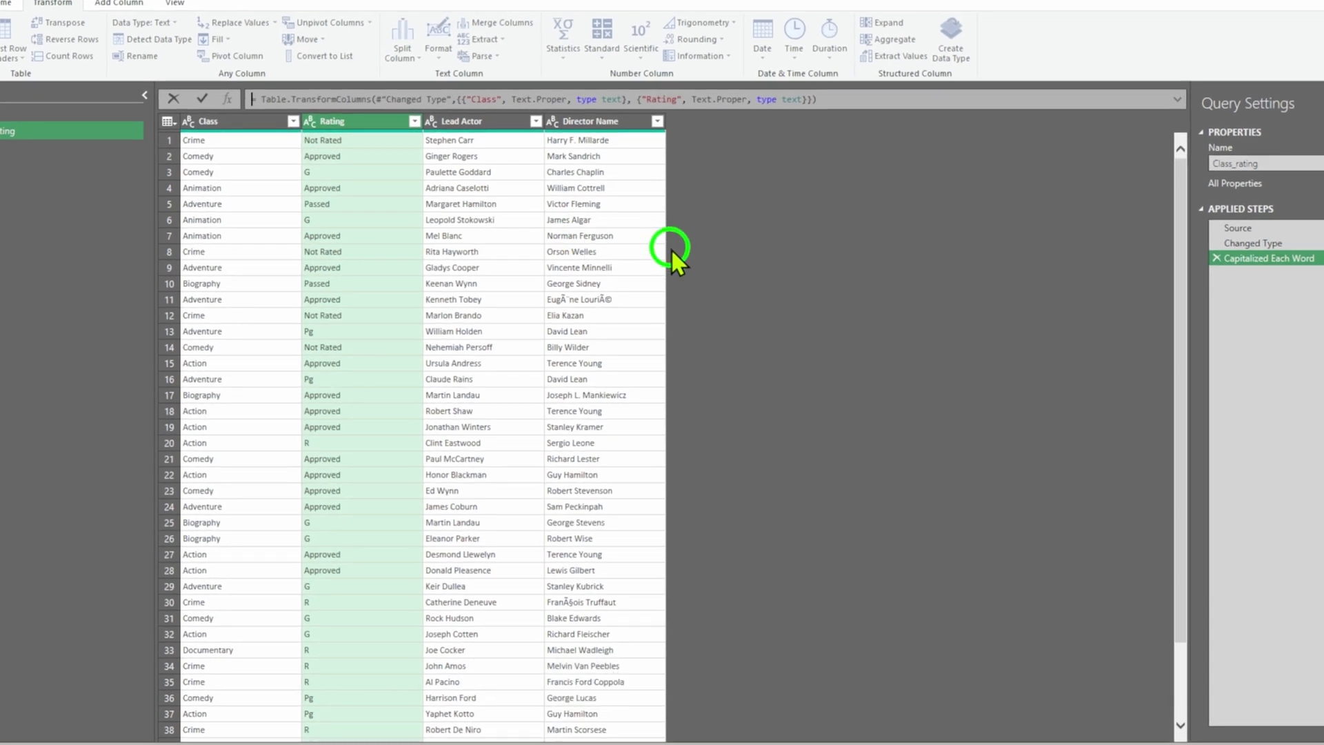
# - Remove duplicate Class–Rating combinations and keep only the Class and Rating columns
pyautogui.click(262, 128)
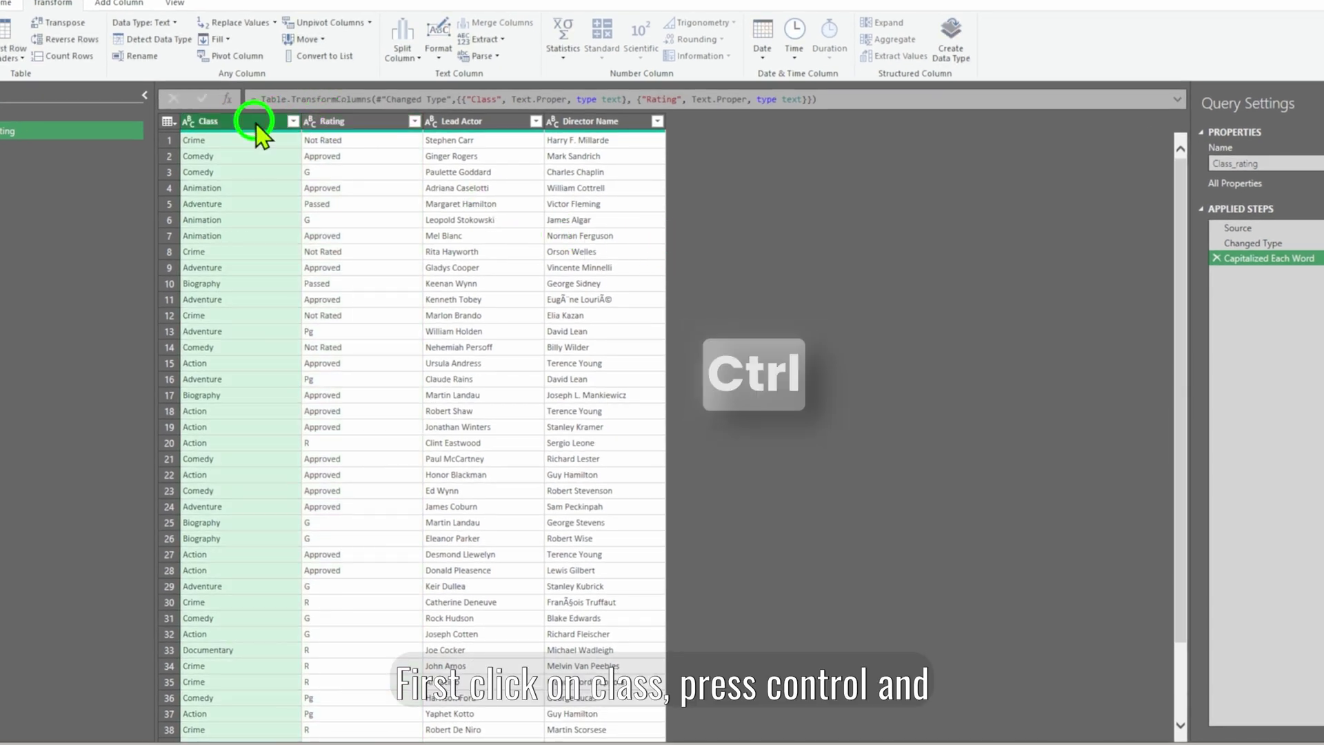
pyautogui.keyDown('ctrl'); pyautogui.click(338, 127); pyautogui.keyUp('ctrl')
pyautogui.rightClick(338, 127)
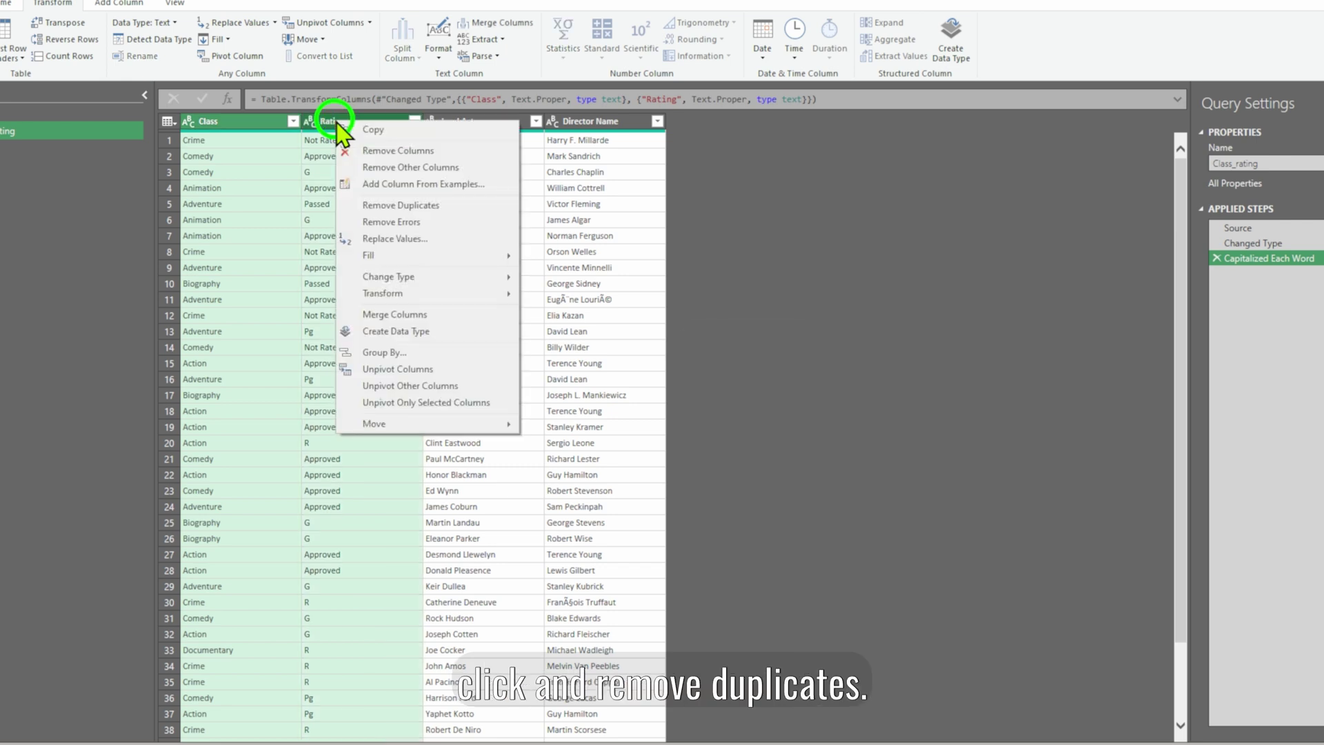
pyautogui.click(465, 205)
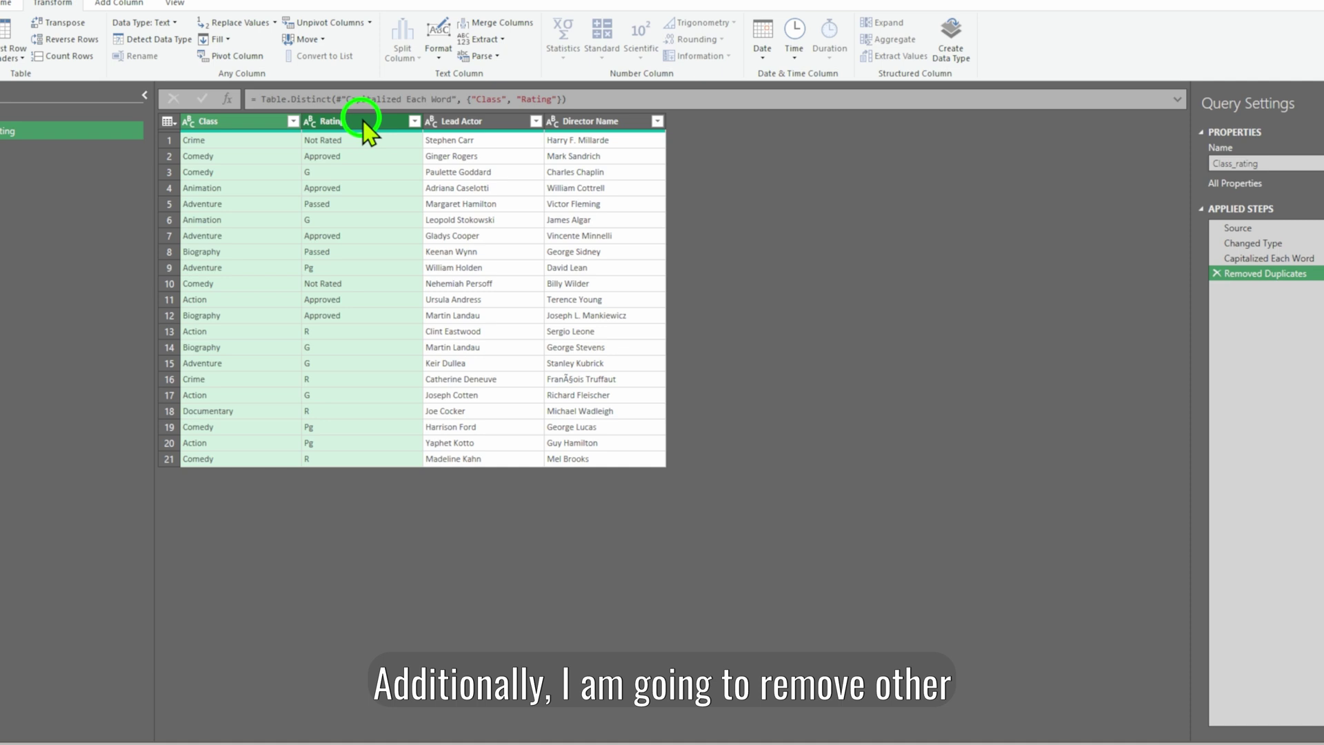
pyautogui.rightClick(363, 124)
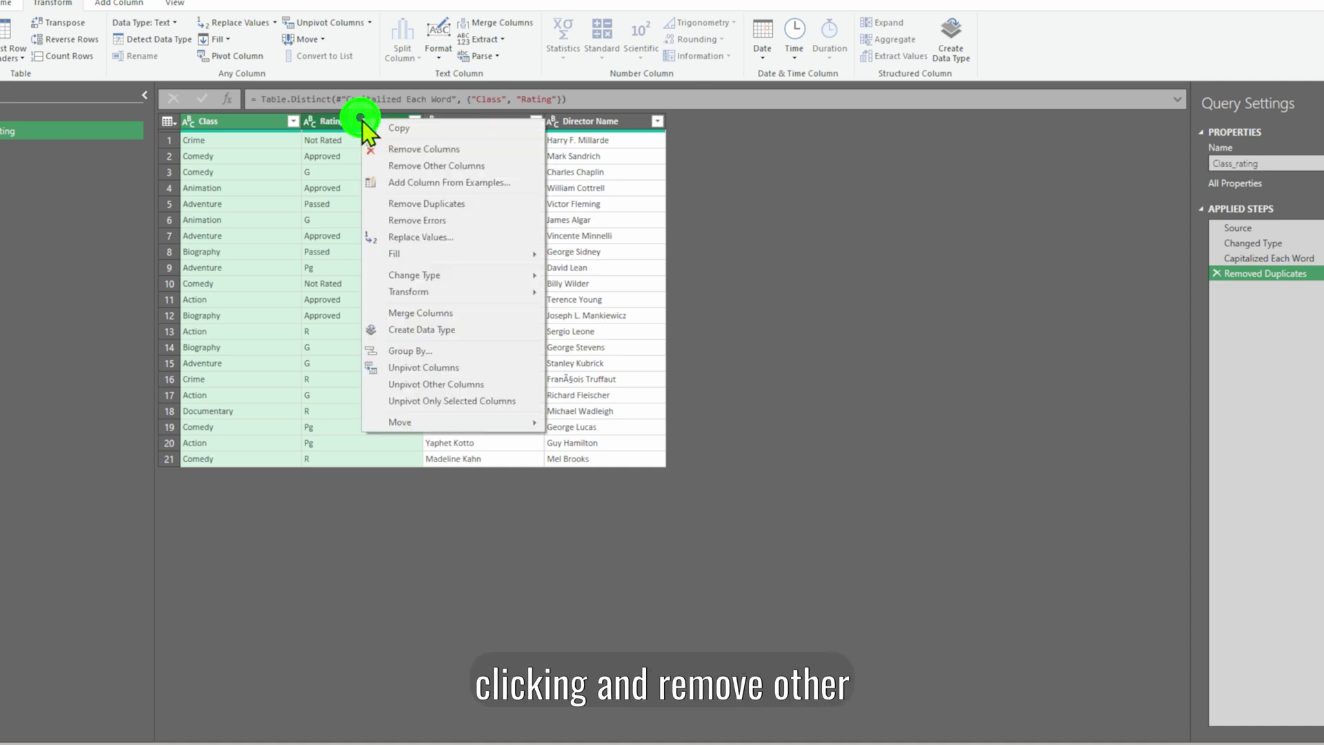
pyautogui.click(480, 170)
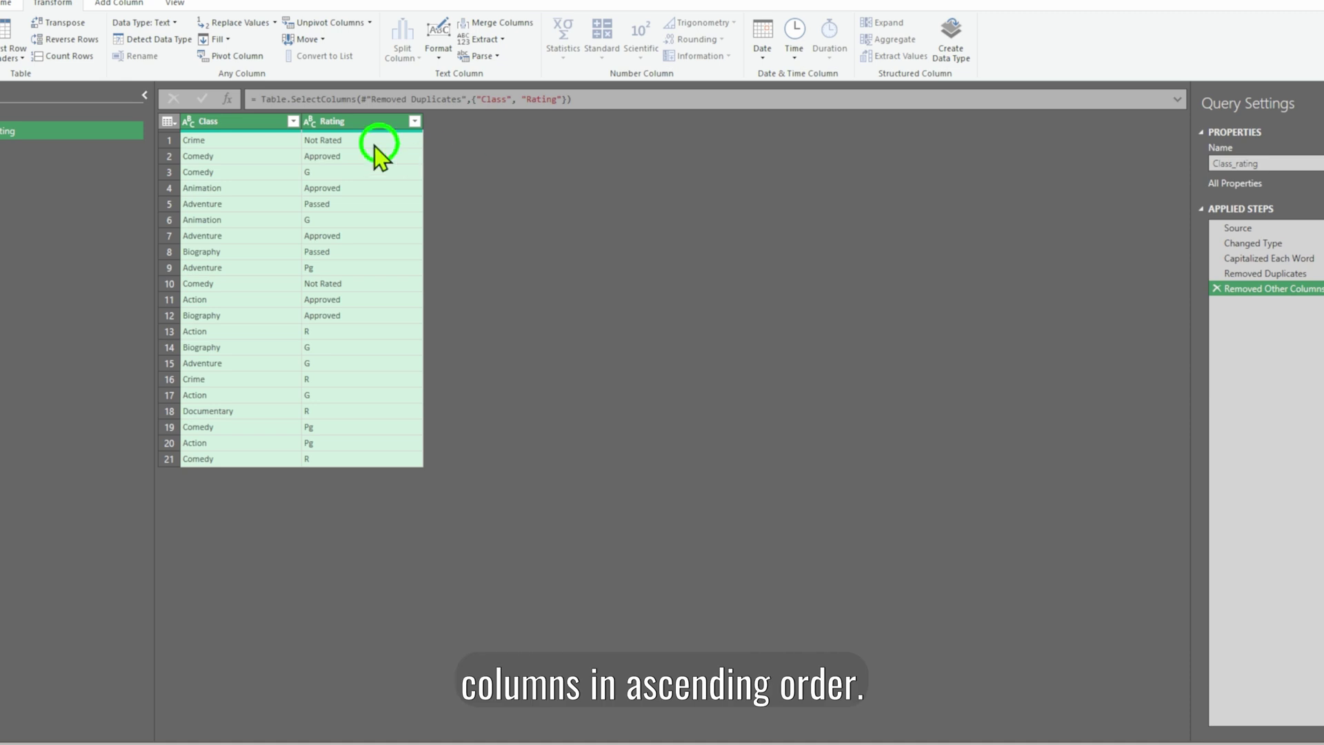
# - Sort the rows ascending by Class, then by Rating
pyautogui.click(293, 122)
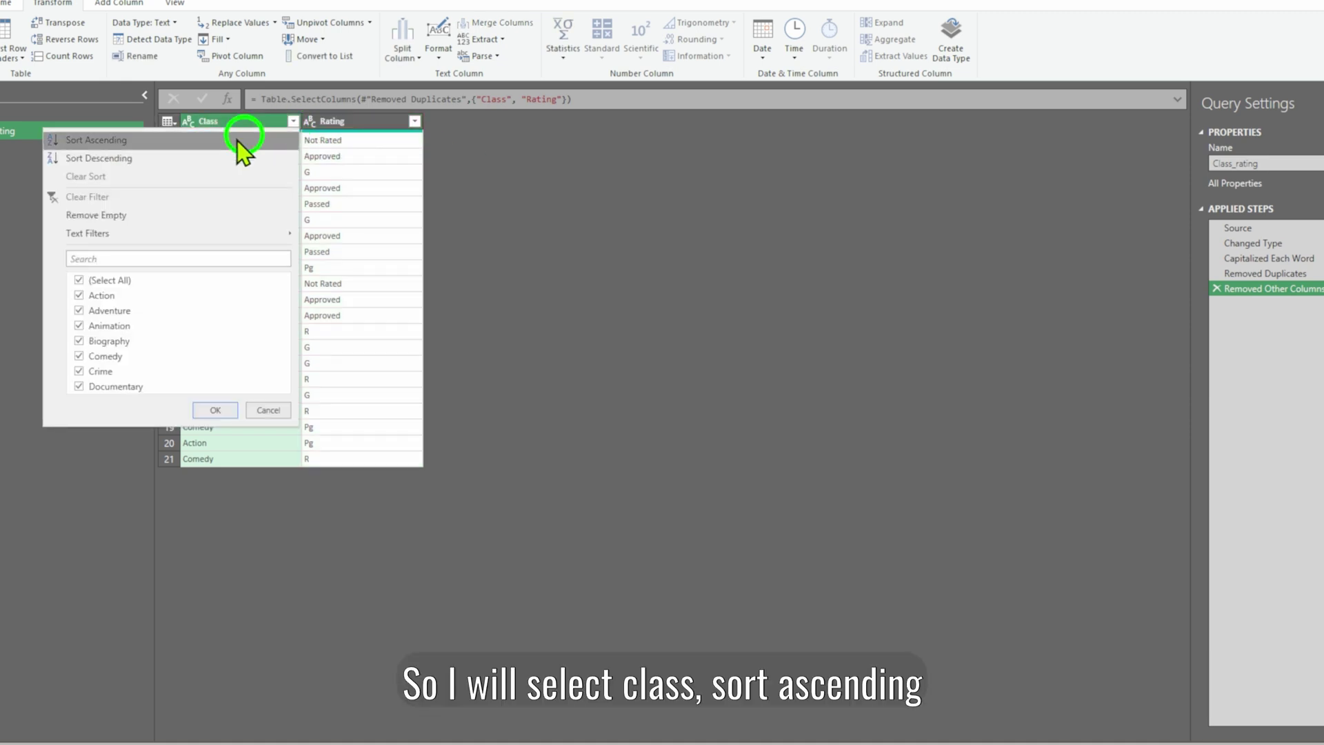
pyautogui.click(179, 139)
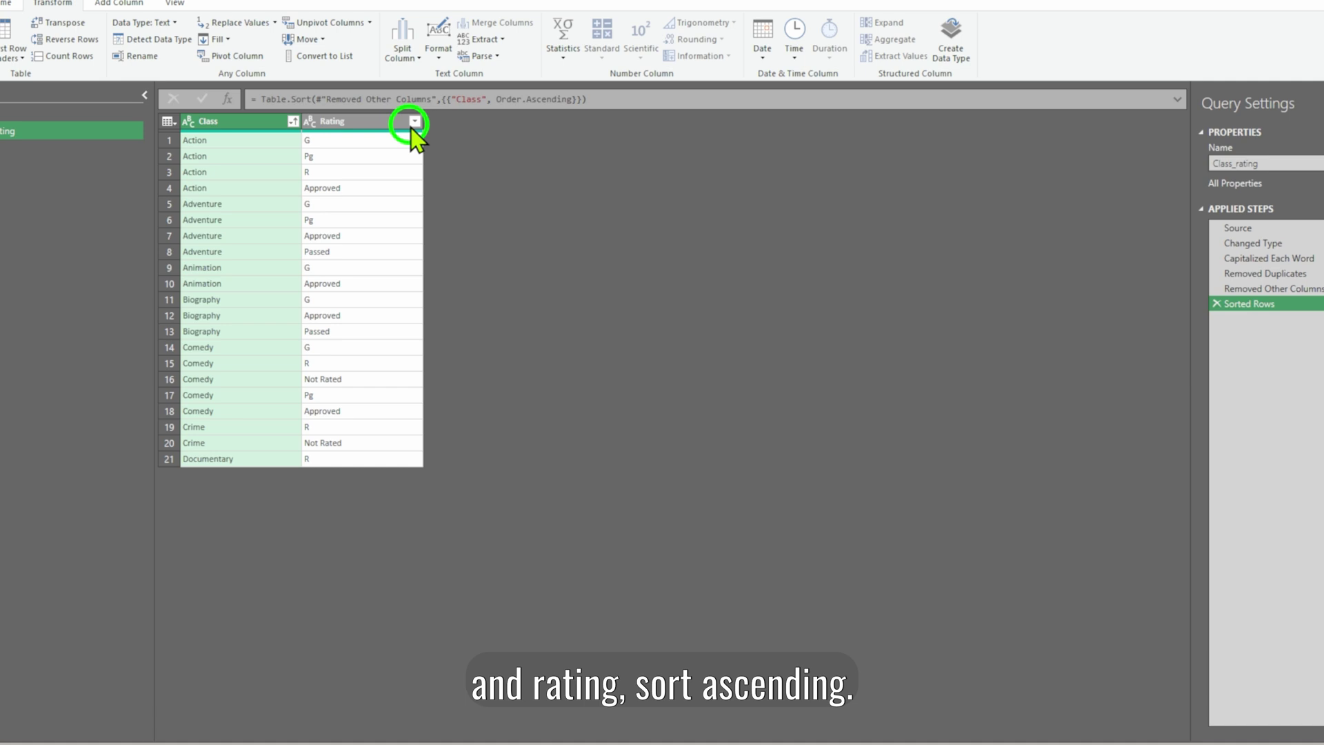
pyautogui.click(415, 122)
pyautogui.click(338, 138)
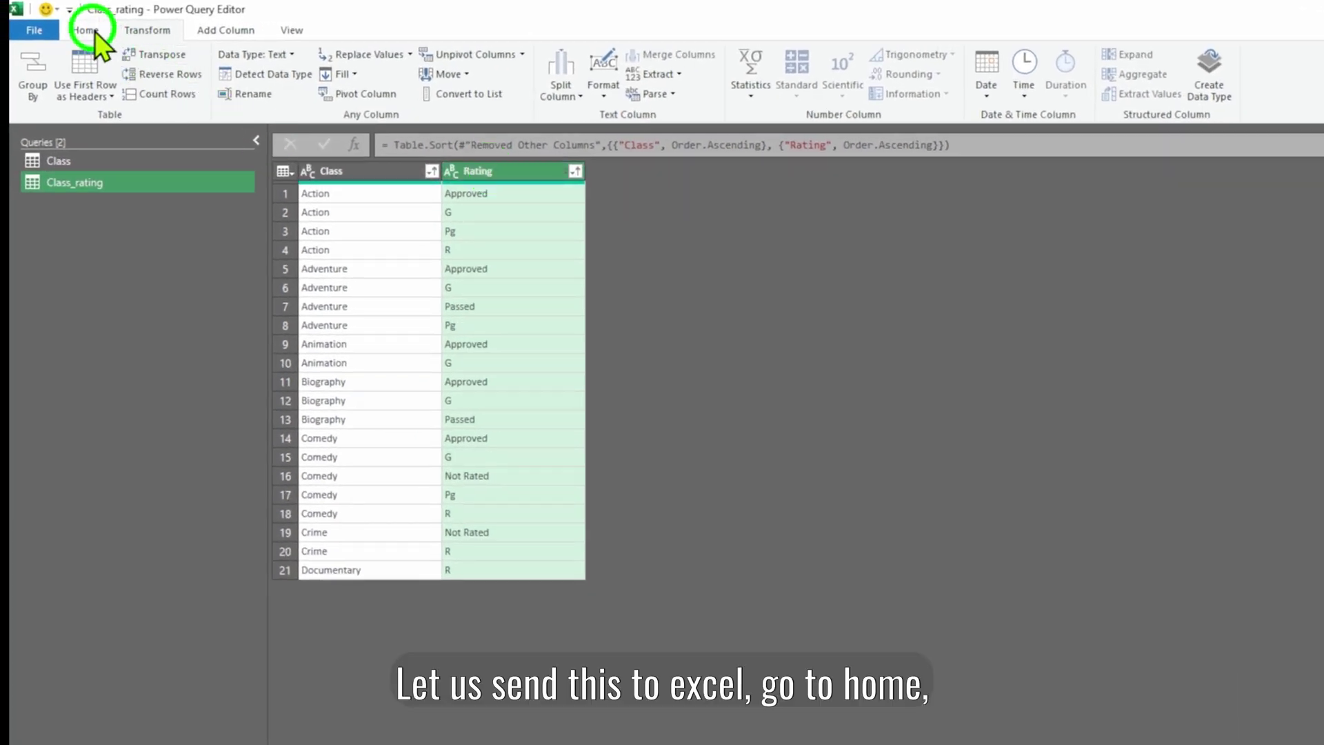
# - Load the Class_rating query as a table on the existing worksheet starting at cell H3
pyautogui.click(94, 31)
pyautogui.click(33, 93)
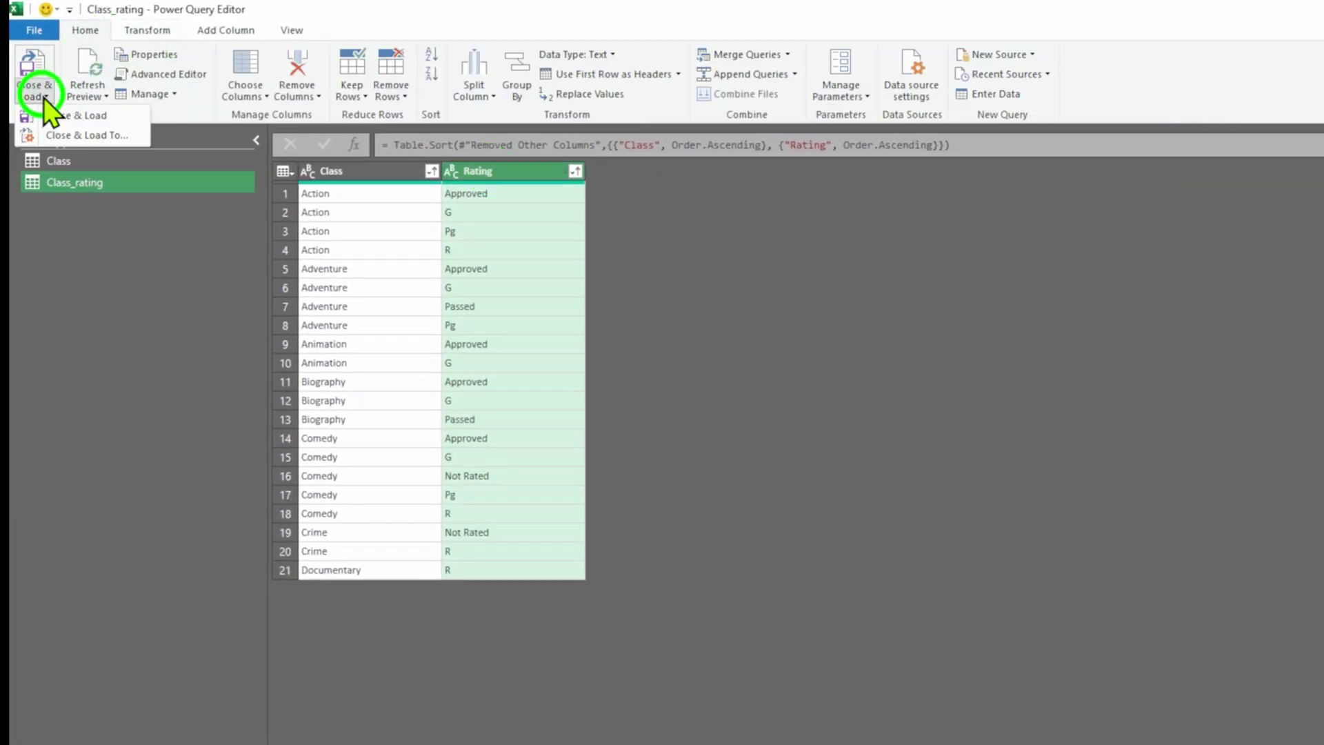
pyautogui.click(116, 136)
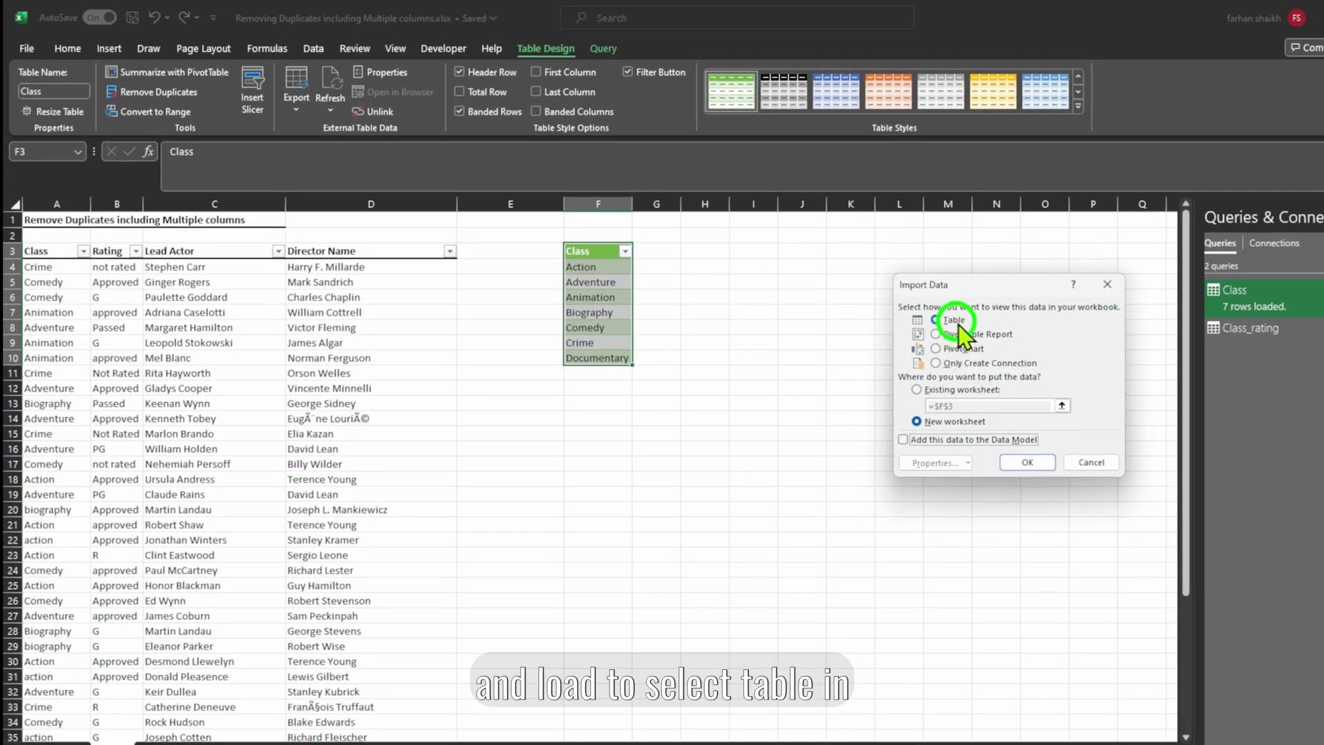
pyautogui.click(917, 388)
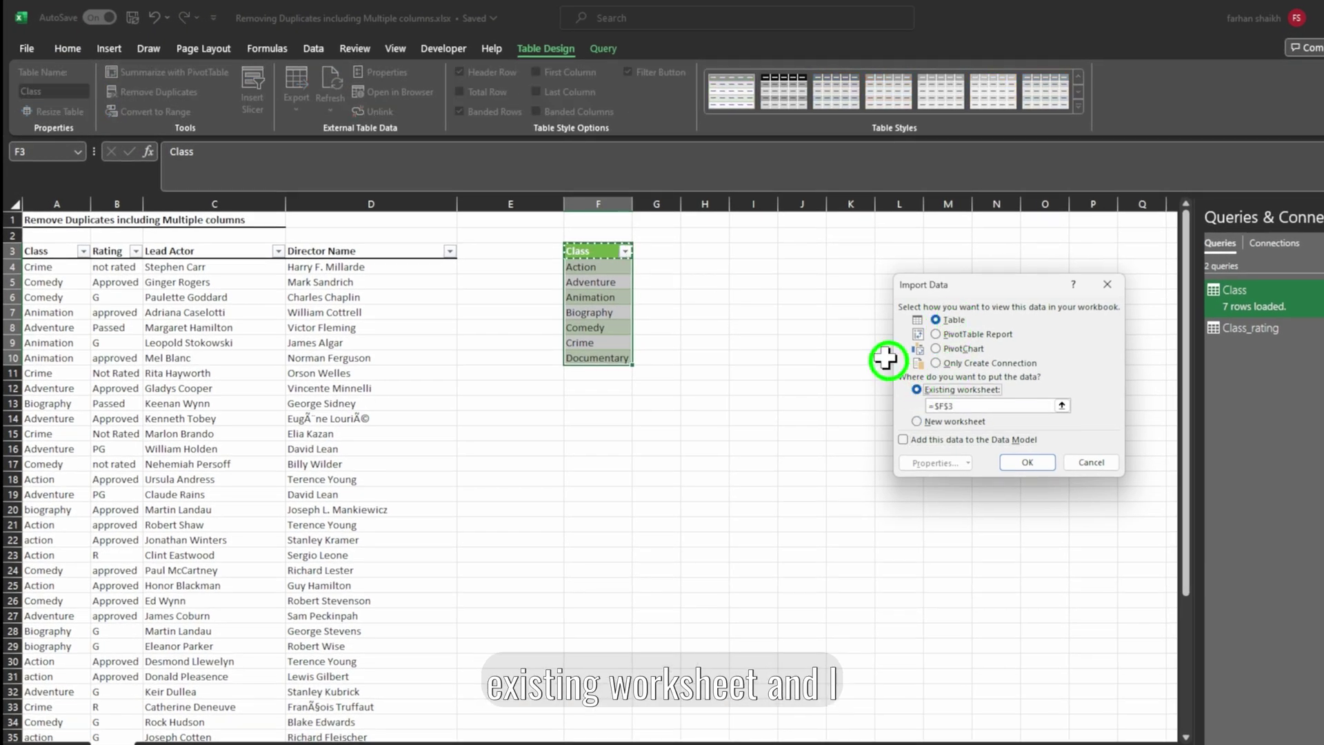
pyautogui.click(702, 249)
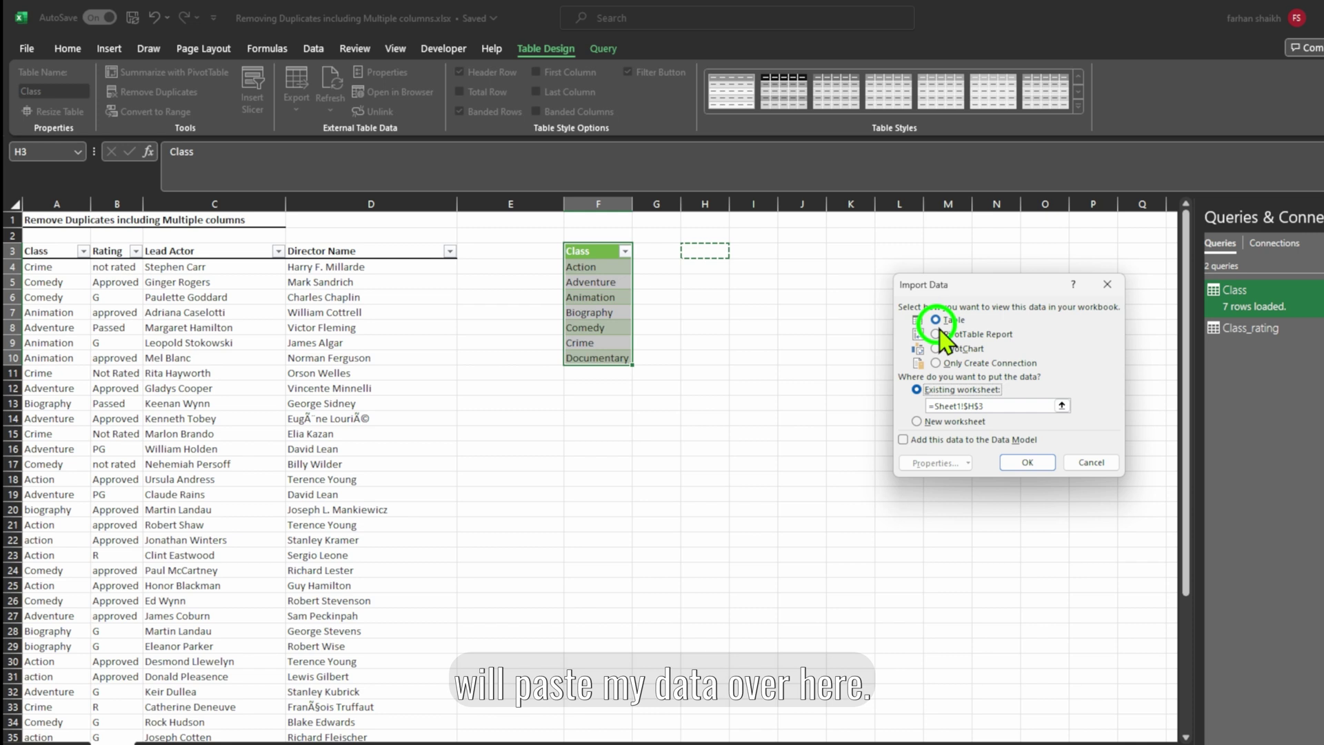
pyautogui.click(1036, 461)
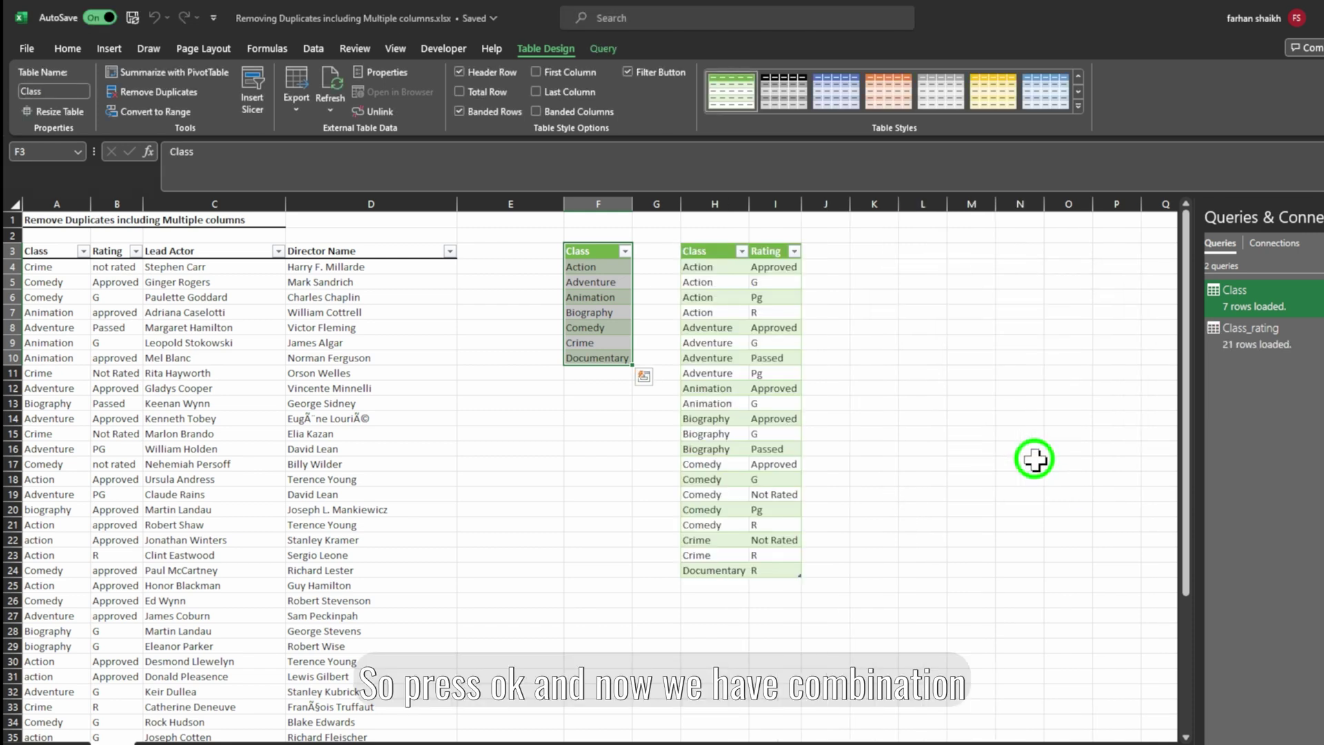